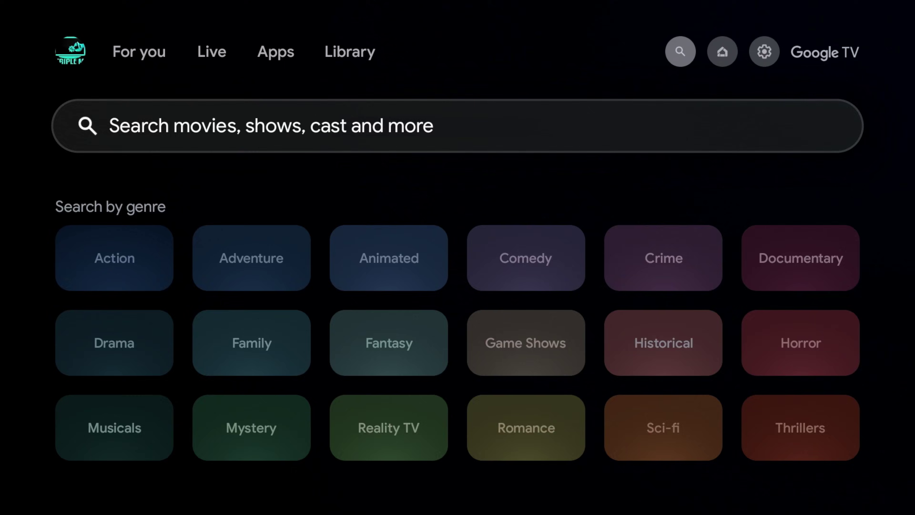
Switch to the Apps tab and move down into its app rows toward Button Mapper
{"action": "key", "text": "Down"}
{"action": "key", "text": "Up"}
{"action": "key", "text": "Up"}
{"action": "key", "text": "Left"}
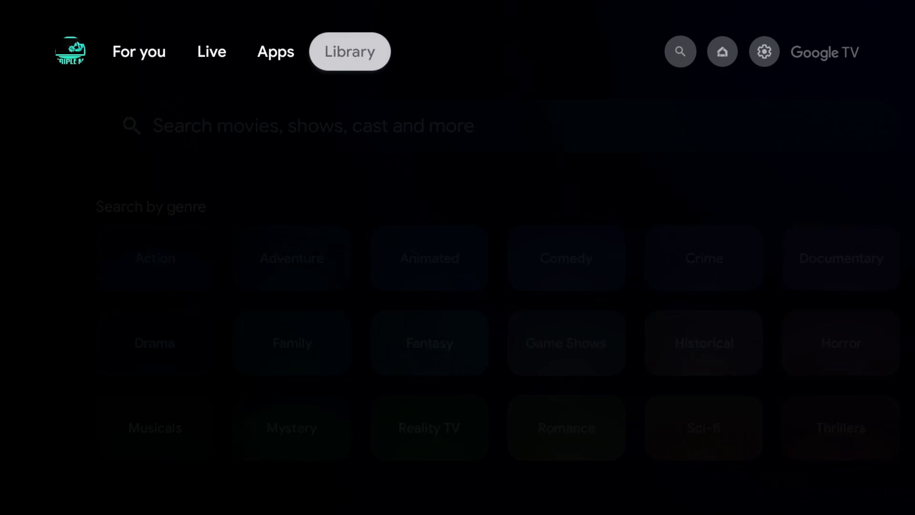
{"action": "key", "text": "Left"}
{"action": "key", "text": "Down"}
{"action": "key", "text": "Down"}
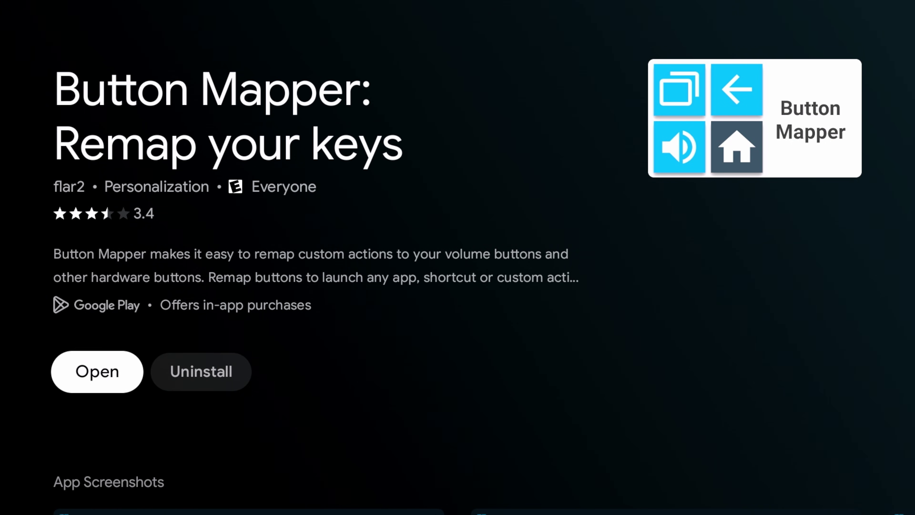
Launch Button Mapper from its store page and accept the accessibility service prompt
{"action": "key", "text": "Return"}
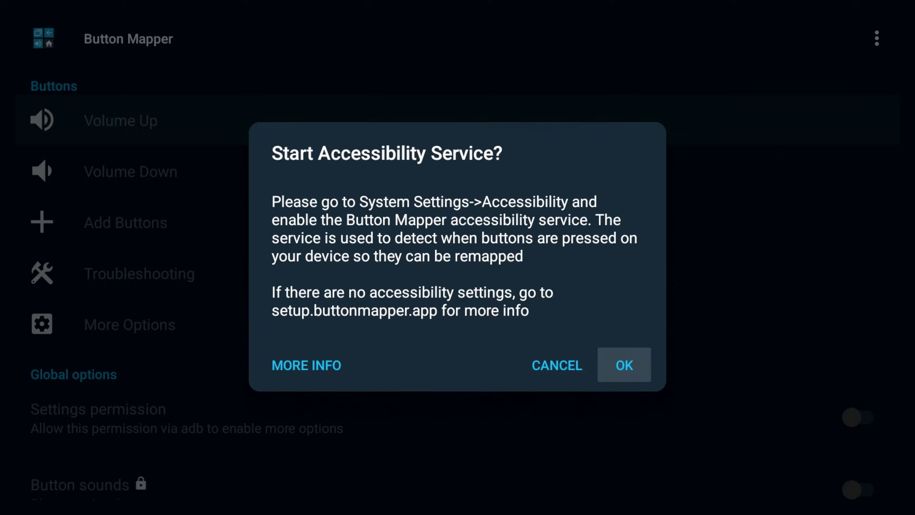
{"action": "key", "text": "Return"}
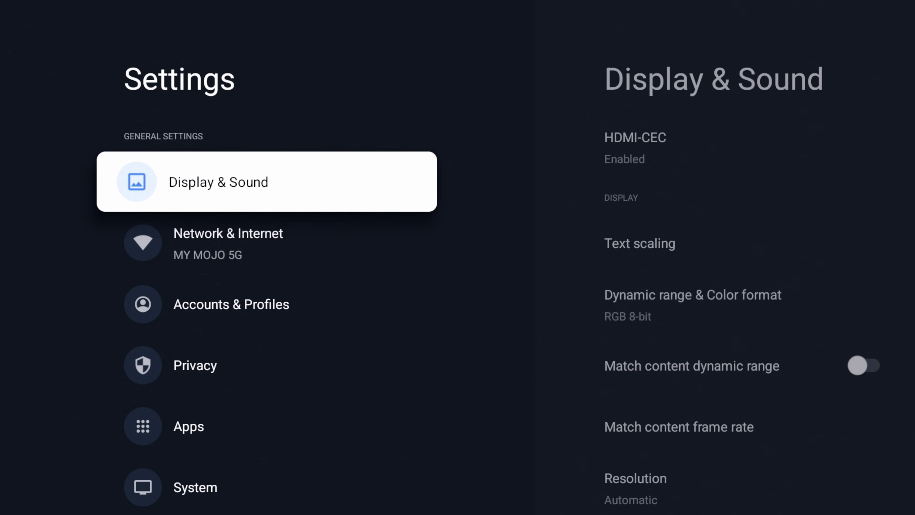
Under Settings > Accessibility, open the Button Mapper service and switch it on
{"action": "key", "text": "Down"}
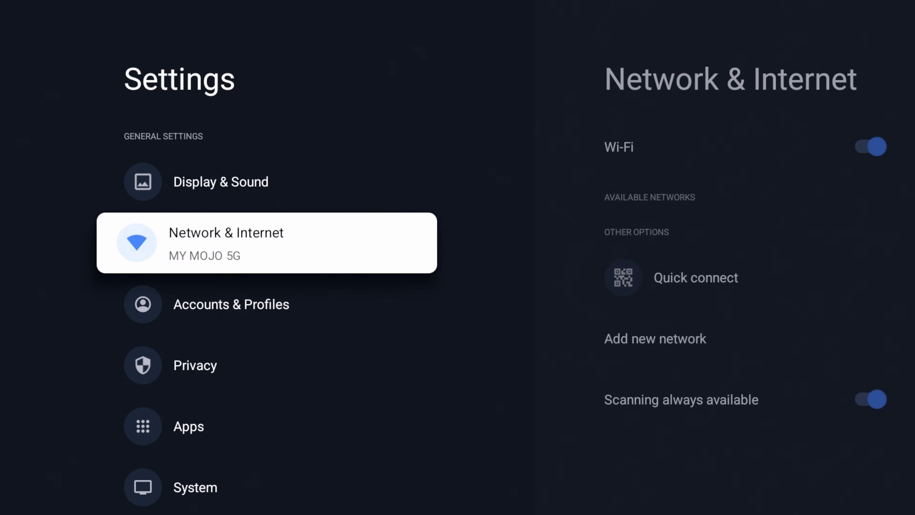
{"action": "key", "text": "Down"}
{"action": "key", "text": "Down"}
{"action": "key", "text": "Down"}
{"action": "key", "text": "Down"}
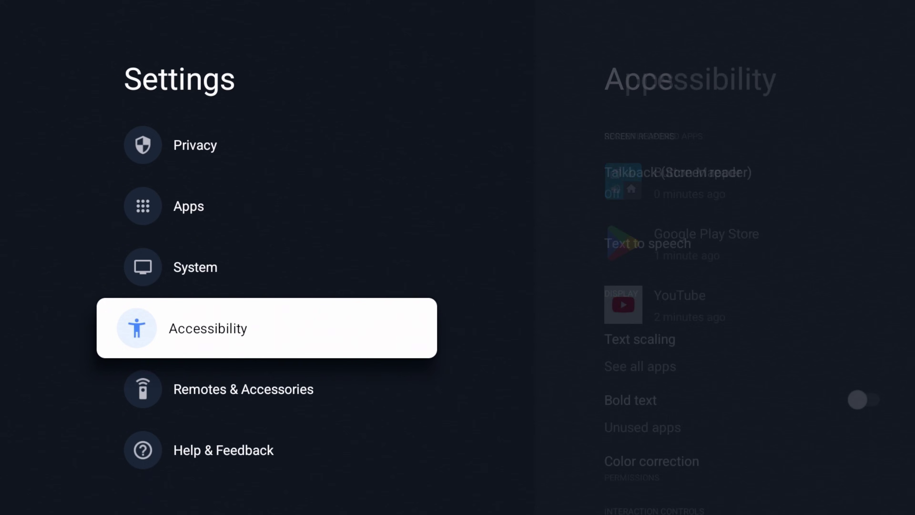
{"action": "key", "text": "Return"}
{"action": "key", "text": "Down"}
{"action": "key", "text": "Down"}
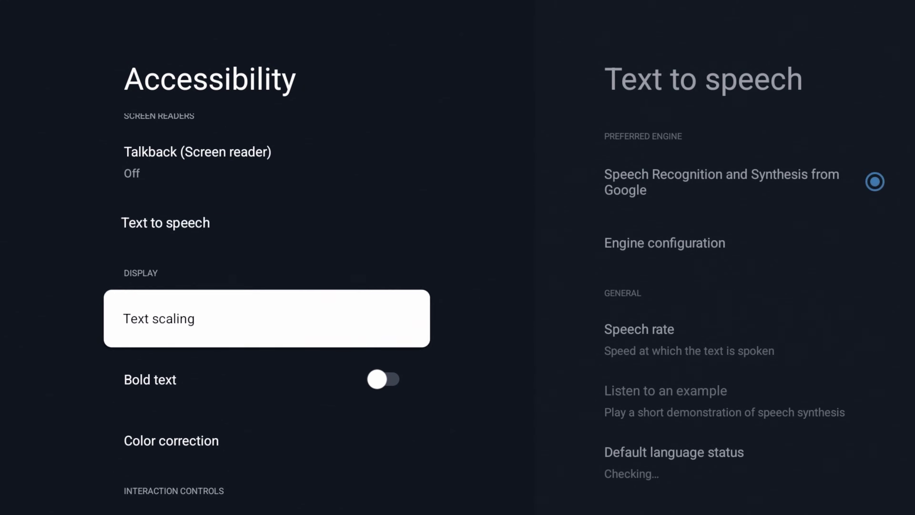
{"action": "key", "text": "Down"}
{"action": "key", "text": "Down"}
{"action": "key", "text": "Down"}
{"action": "key", "text": "Down"}
{"action": "key", "text": "Down"}
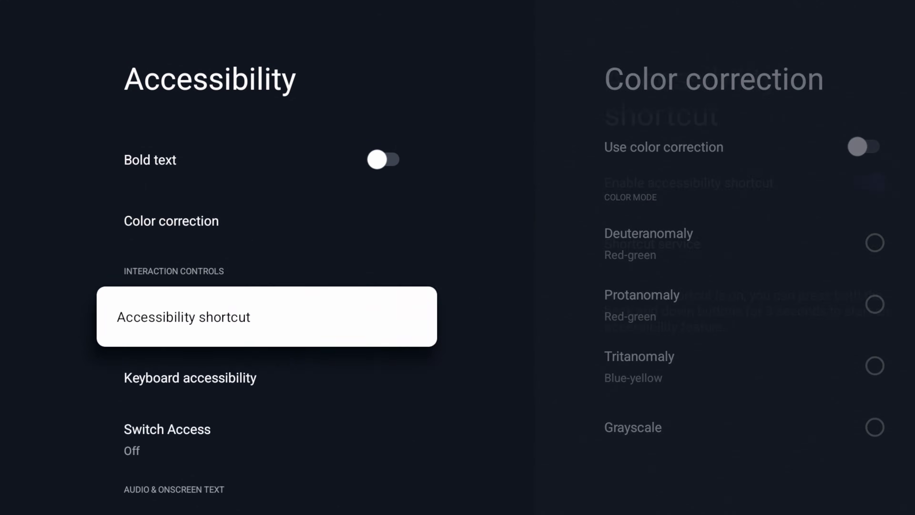
{"action": "key", "text": "Down"}
{"action": "key", "text": "Down"}
{"action": "key", "text": "Down"}
{"action": "key", "text": "Down"}
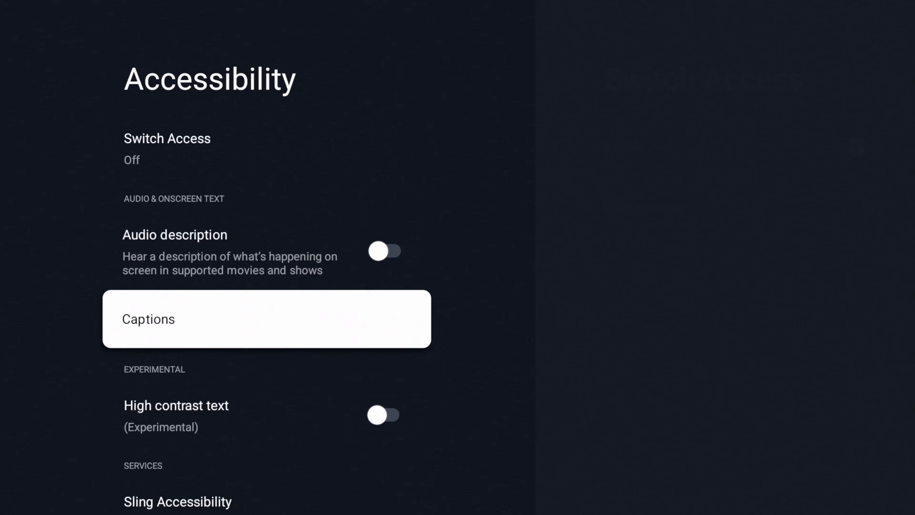
{"action": "key", "text": "Down"}
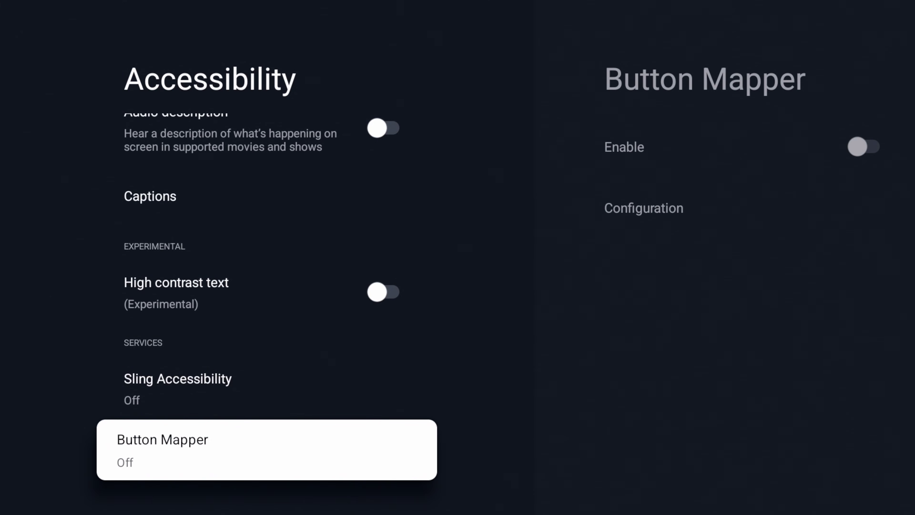
{"action": "key", "text": "Return"}
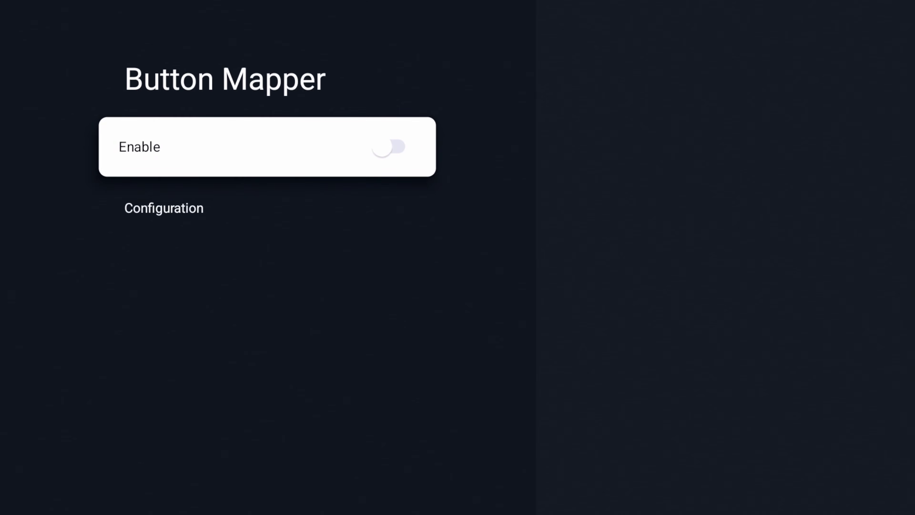
{"action": "key", "text": "Return"}
{"action": "key", "text": "Return"}
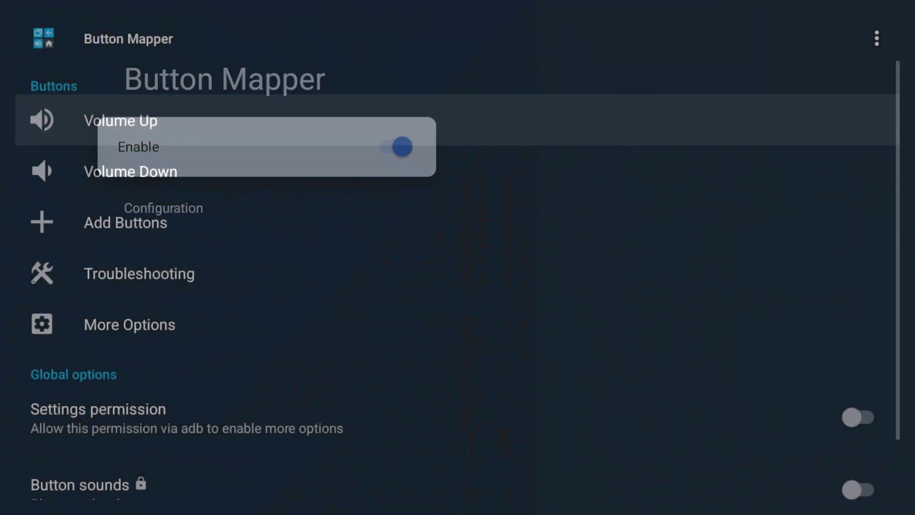
{"action": "key", "text": "Down"}
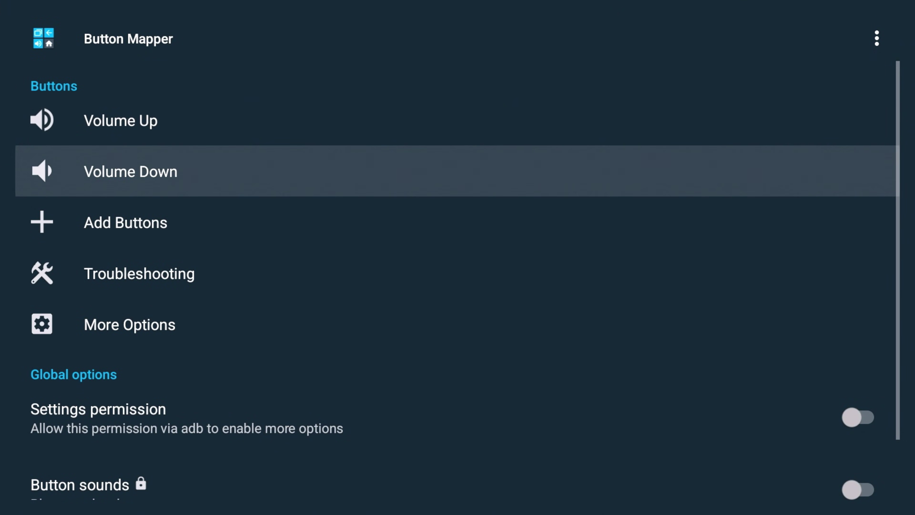
{"action": "key", "text": "Down"}
{"action": "key", "text": "Up"}
{"action": "key", "text": "Up"}
{"action": "key", "text": "Up"}
{"action": "key", "text": "Down"}
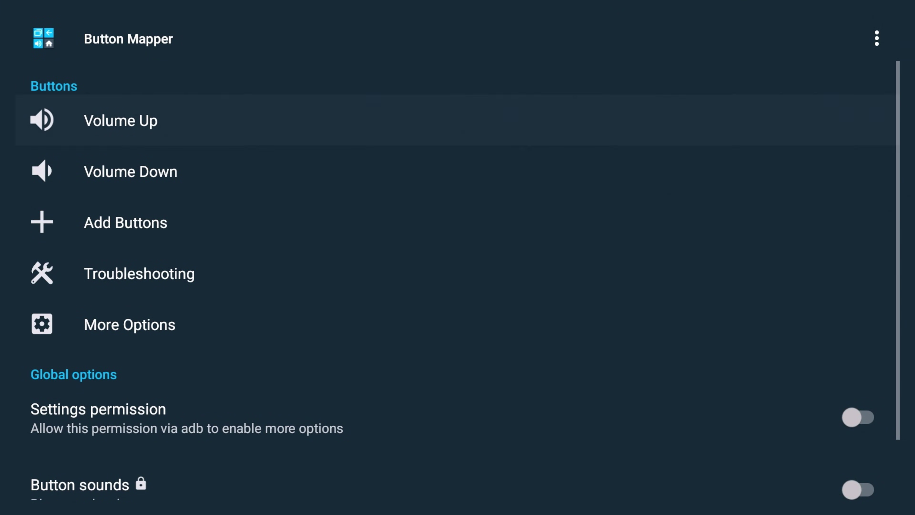
{"action": "key", "text": "Up"}
{"action": "key", "text": "Down"}
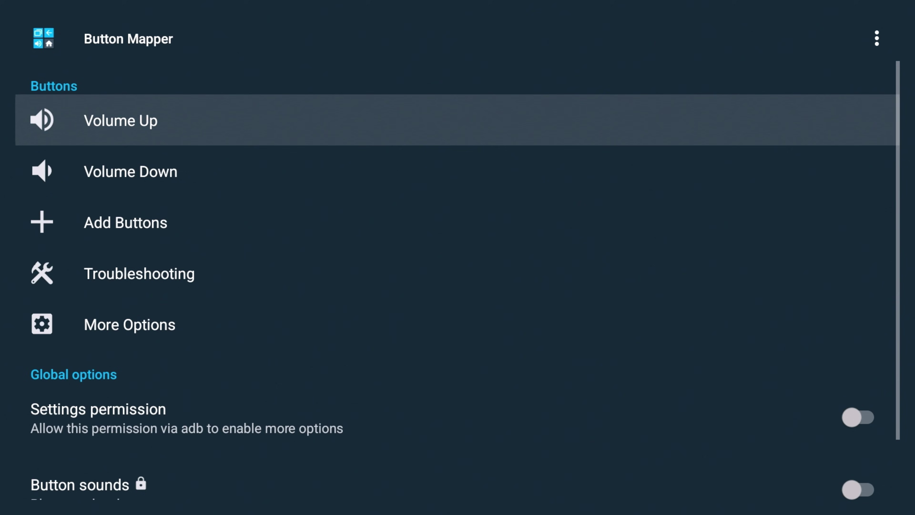
{"action": "key", "text": "Down"}
{"action": "key", "text": "Up"}
{"action": "key", "text": "Down"}
{"action": "key", "text": "Down"}
{"action": "key", "text": "Down"}
{"action": "key", "text": "Down"}
{"action": "key", "text": "Down"}
{"action": "key", "text": "Down"}
{"action": "key", "text": "Down"}
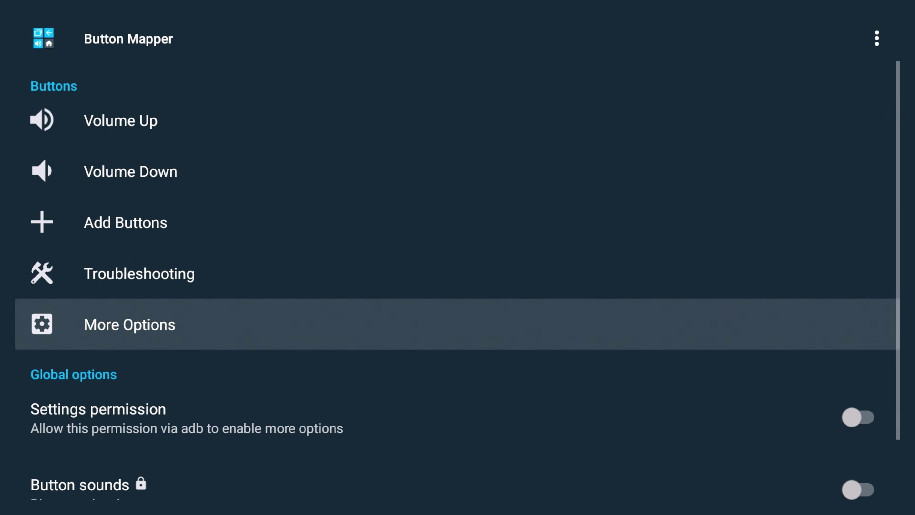
{"action": "key", "text": "Down"}
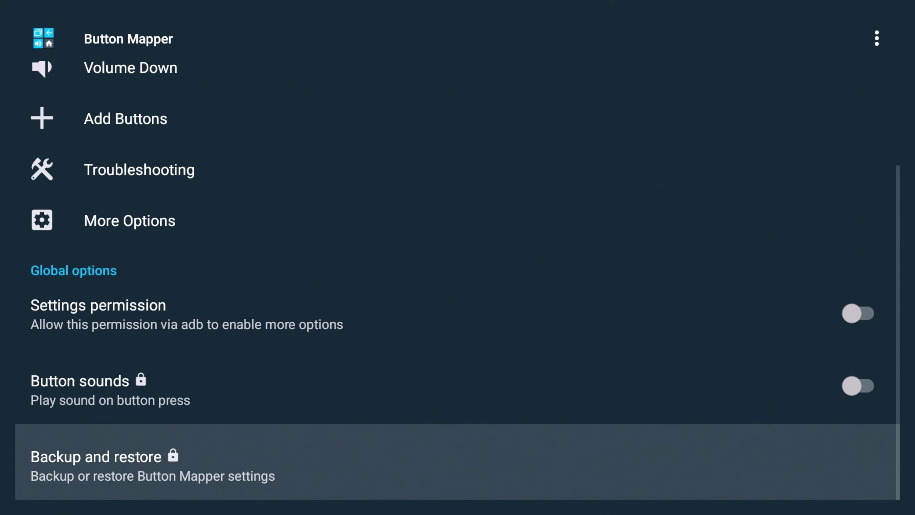
{"action": "key", "text": "Up"}
{"action": "key", "text": "Down"}
{"action": "key", "text": "Up"}
{"action": "key", "text": "Up"}
{"action": "key", "text": "Up"}
{"action": "key", "text": "Up"}
{"action": "key", "text": "Up"}
{"action": "key", "text": "Up"}
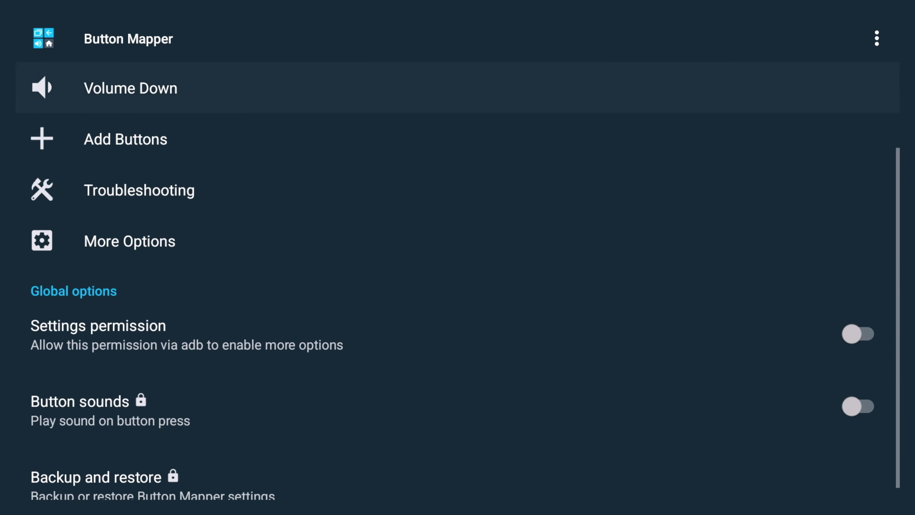
{"action": "key", "text": "Up"}
{"action": "key", "text": "Up"}
{"action": "key", "text": "Down"}
{"action": "key", "text": "Down"}
{"action": "key", "text": "Down"}
{"action": "key", "text": "Return"}
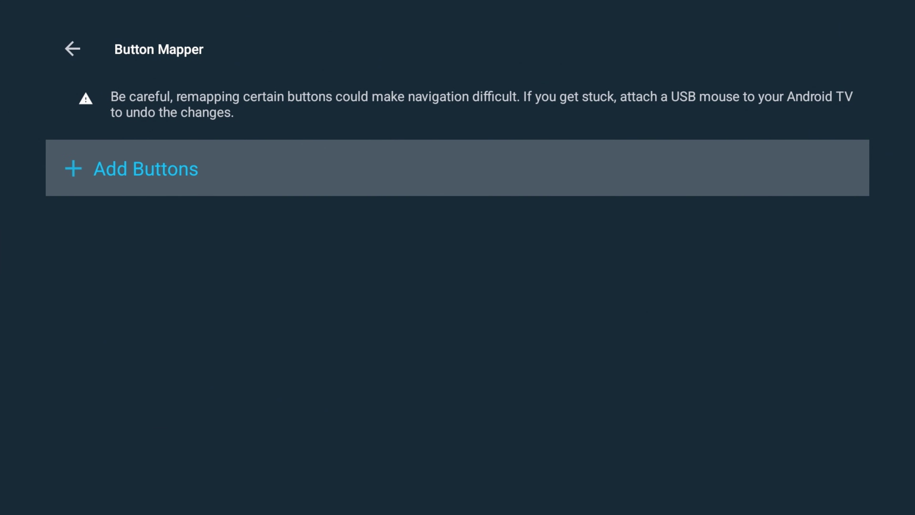
Capture the remote's Disney+ key as BUTTON_9 (196), open its settings and decline the Pro offer
{"action": "key", "text": "Return"}
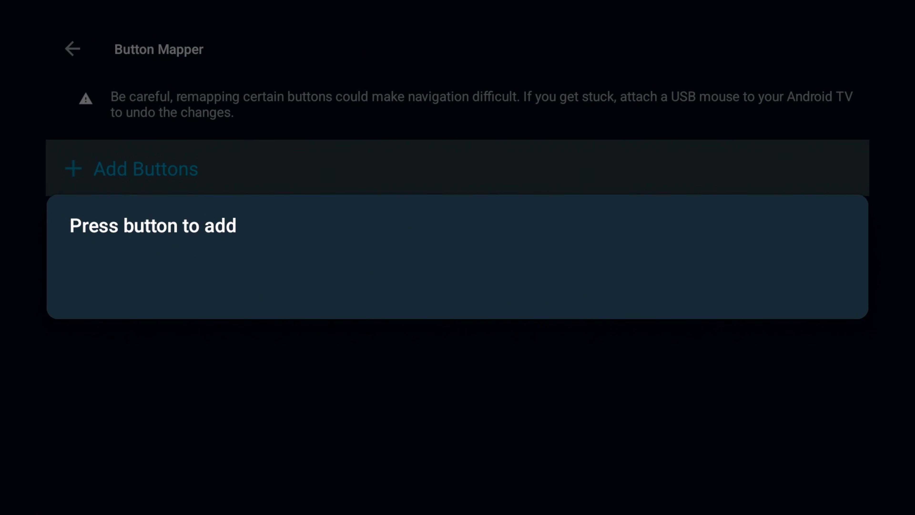
{"action": "key", "text": "BUTTON_9"}
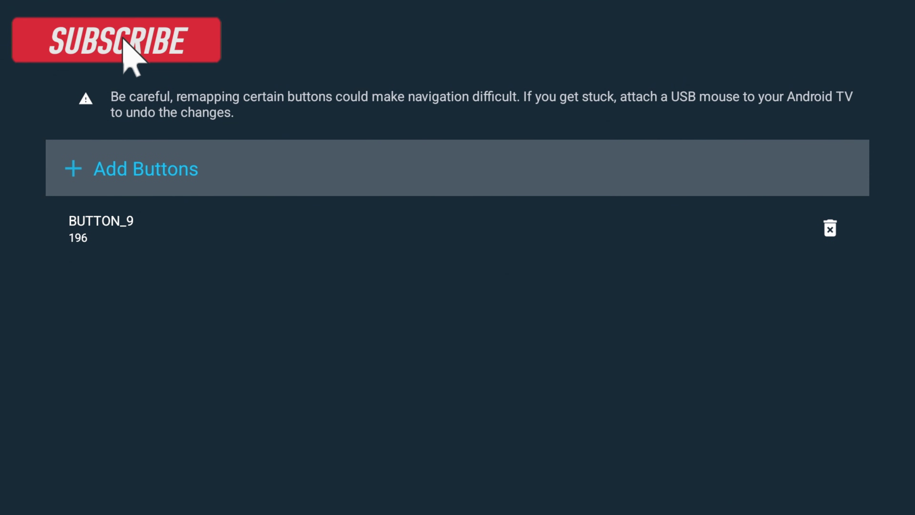
{"action": "key", "text": "Down"}
{"action": "key", "text": "Return"}
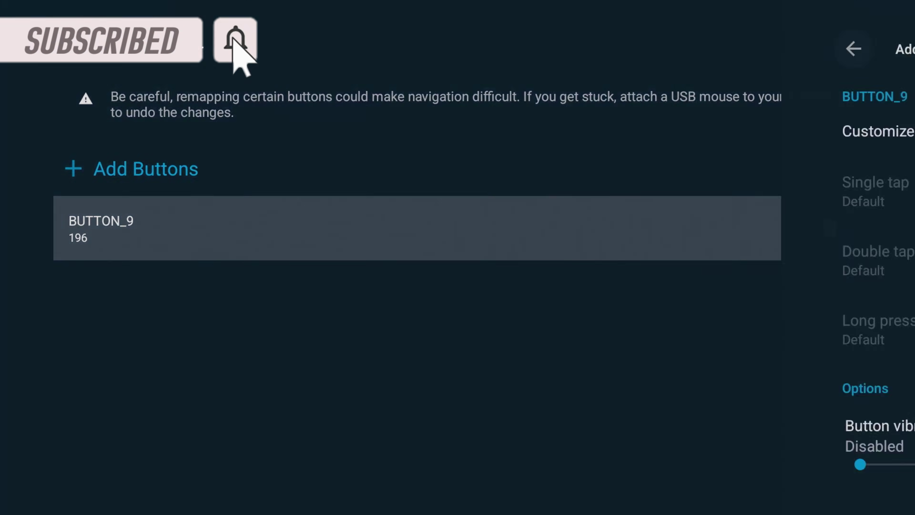
{"action": "key", "text": "Return"}
{"action": "key", "text": "Left"}
{"action": "key", "text": "Return"}
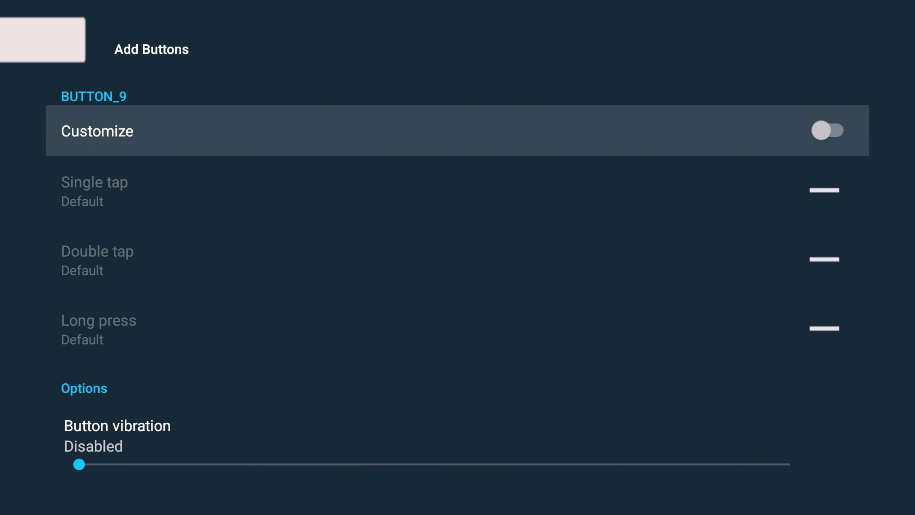
Turn on Customize for BUTTON_9 and switch the single tap chooser to the Applications category
{"action": "key", "text": "Return"}
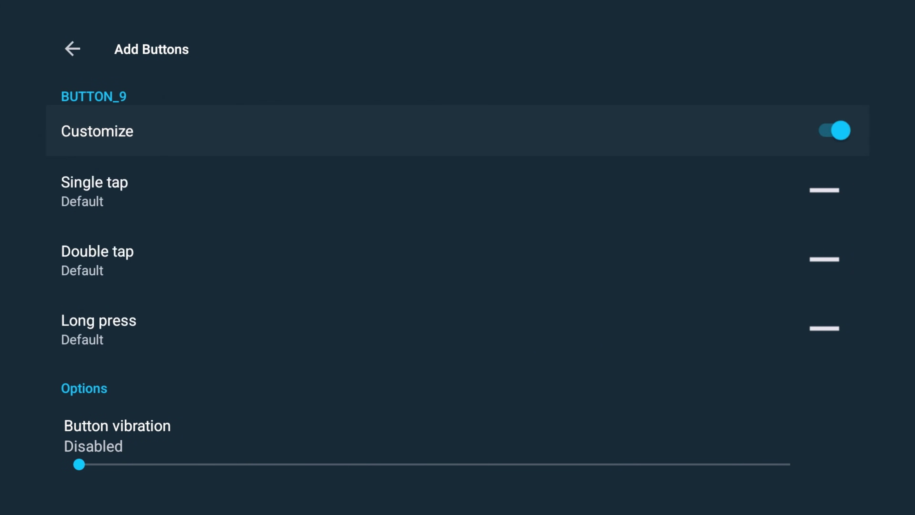
{"action": "key", "text": "Down"}
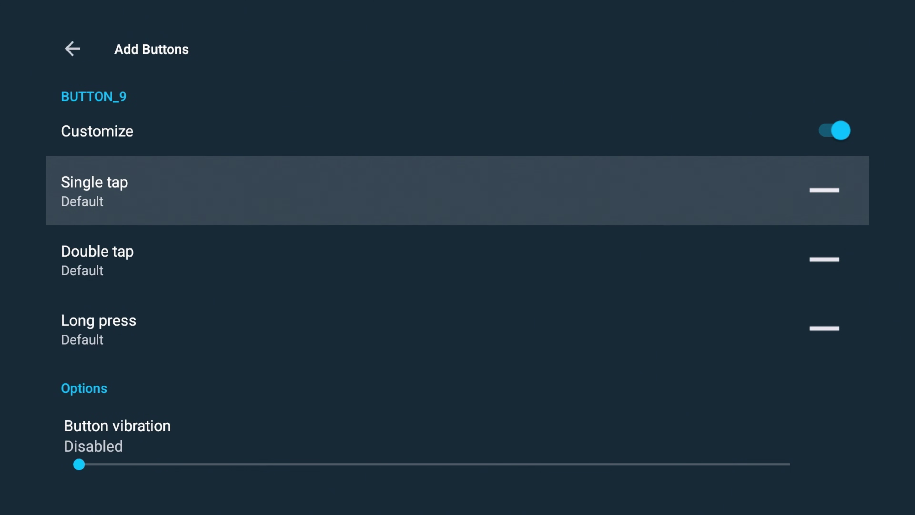
{"action": "key", "text": "Return"}
{"action": "key", "text": "Down"}
{"action": "key", "text": "Down"}
{"action": "key", "text": "Down"}
{"action": "key", "text": "Down"}
{"action": "key", "text": "Down"}
{"action": "key", "text": "Down"}
{"action": "key", "text": "Down"}
{"action": "key", "text": "Down"}
{"action": "key", "text": "Down"}
{"action": "key", "text": "Down"}
{"action": "key", "text": "Down"}
{"action": "key", "text": "Down"}
{"action": "key", "text": "Down"}
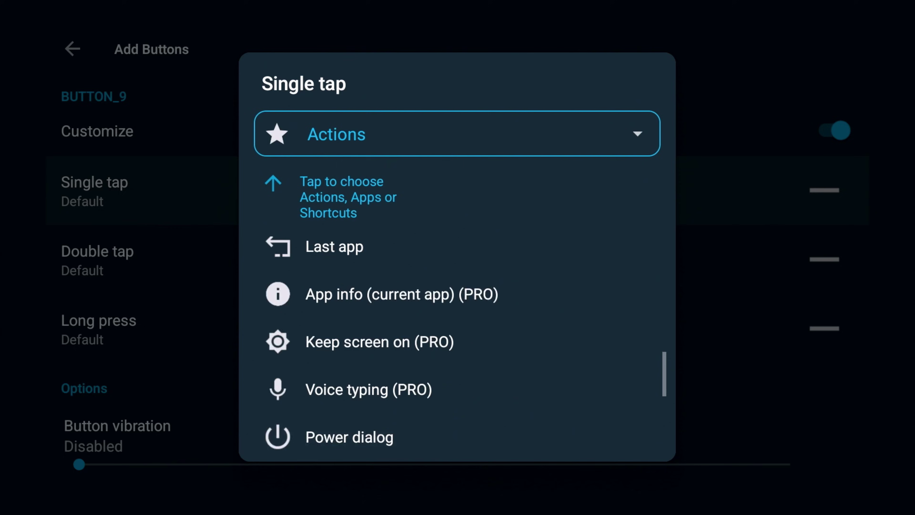
{"action": "key", "text": "Down"}
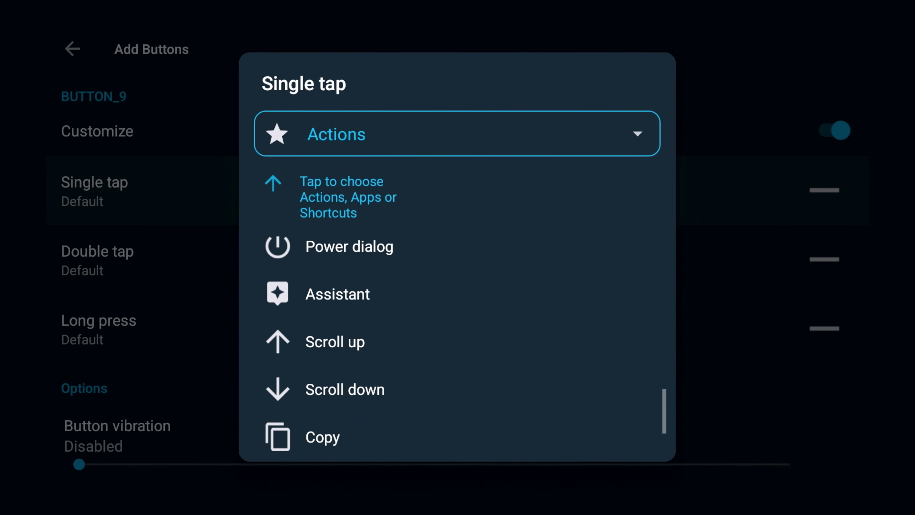
{"action": "key", "text": "Up"}
{"action": "key", "text": "Up"}
{"action": "key", "text": "Up"}
{"action": "key", "text": "Up"}
{"action": "key", "text": "Up"}
{"action": "key", "text": "Up"}
{"action": "key", "text": "Up"}
{"action": "key", "text": "Up"}
{"action": "key", "text": "Up"}
{"action": "key", "text": "Up"}
{"action": "key", "text": "Up"}
{"action": "key", "text": "Up"}
{"action": "key", "text": "Up"}
{"action": "key", "text": "Up"}
{"action": "key", "text": "Return"}
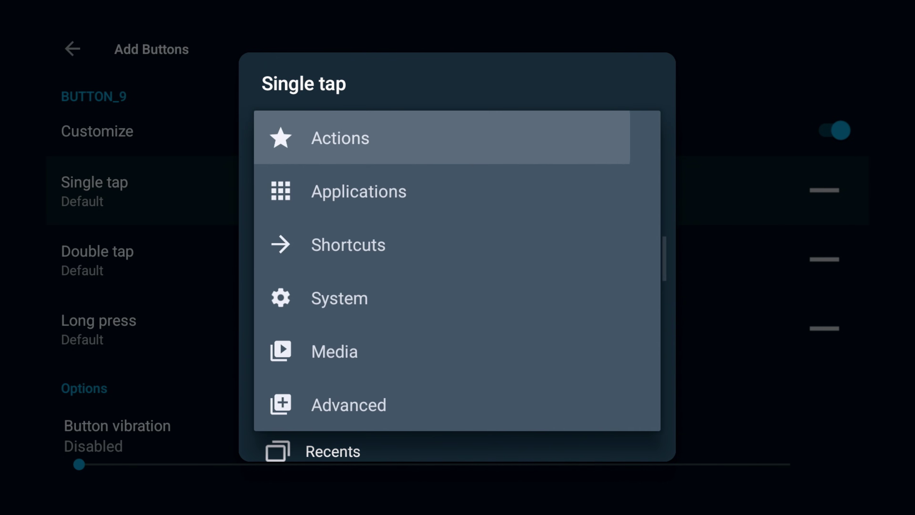
{"action": "key", "text": "Down"}
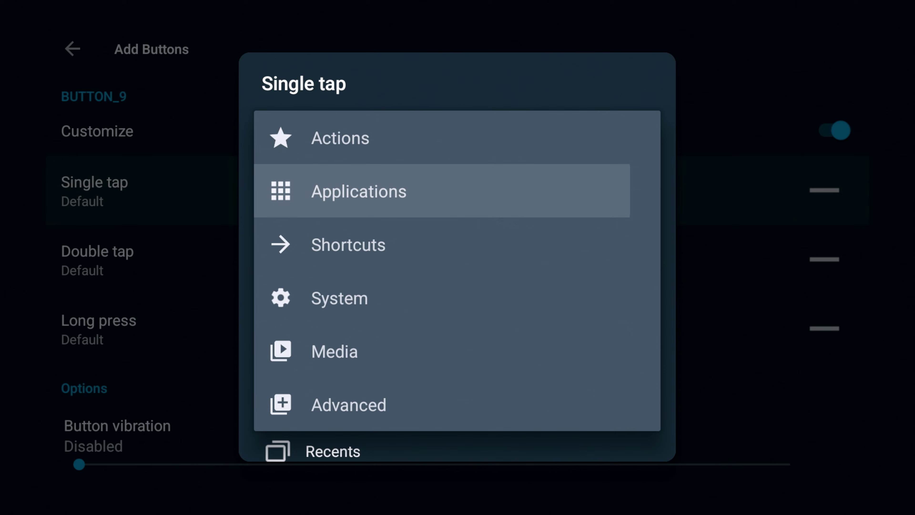
{"action": "key", "text": "Return"}
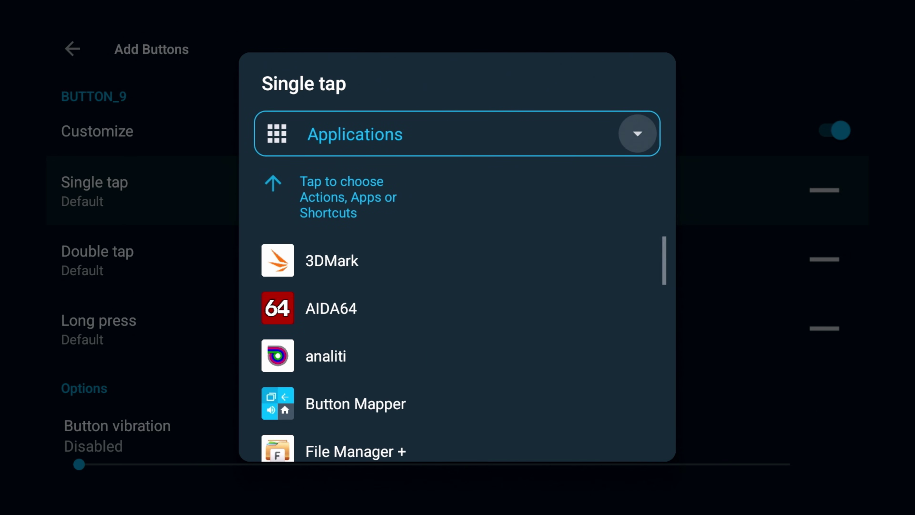
Scroll the app list to Plex and assign it to the single tap
{"action": "key", "text": "Down"}
{"action": "key", "text": "Down"}
{"action": "key", "text": "Down"}
{"action": "key", "text": "Down"}
{"action": "key", "text": "Down"}
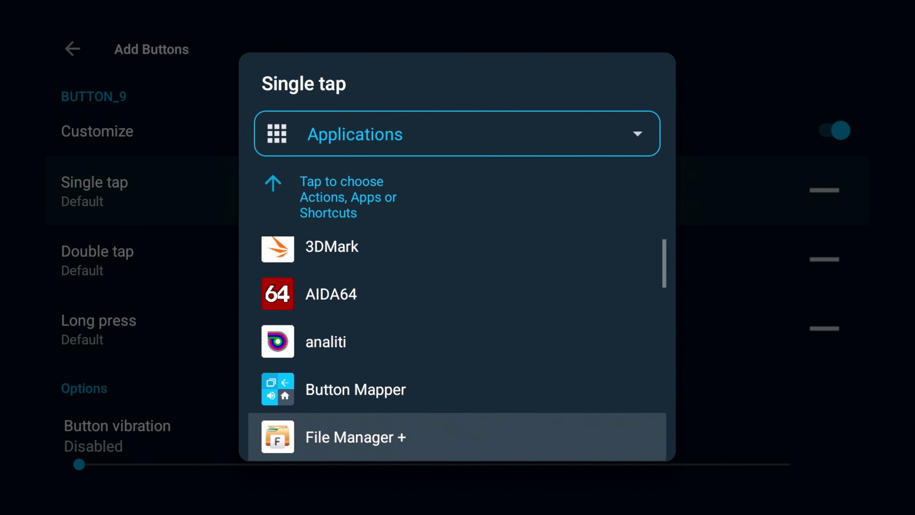
{"action": "key", "text": "Down"}
{"action": "key", "text": "Down"}
{"action": "key", "text": "Down"}
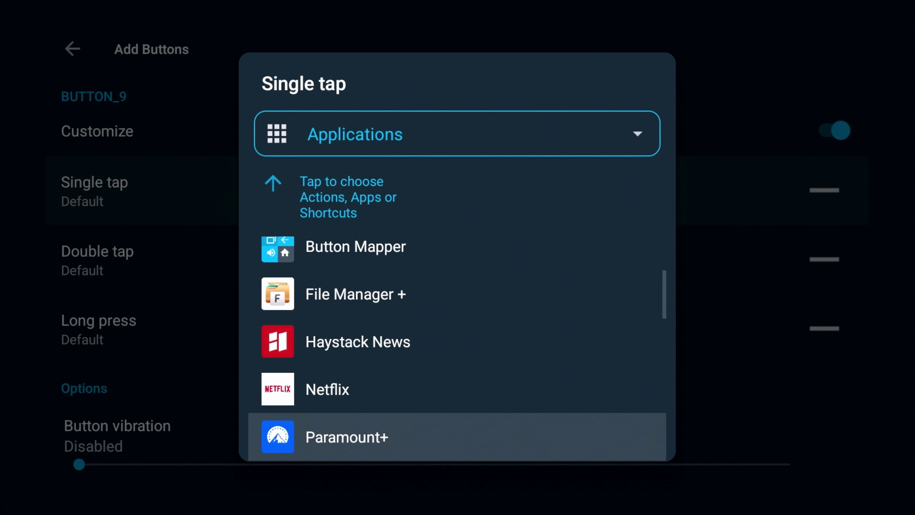
{"action": "key", "text": "Down"}
{"action": "key", "text": "Down"}
{"action": "key", "text": "Down"}
{"action": "key", "text": "Down"}
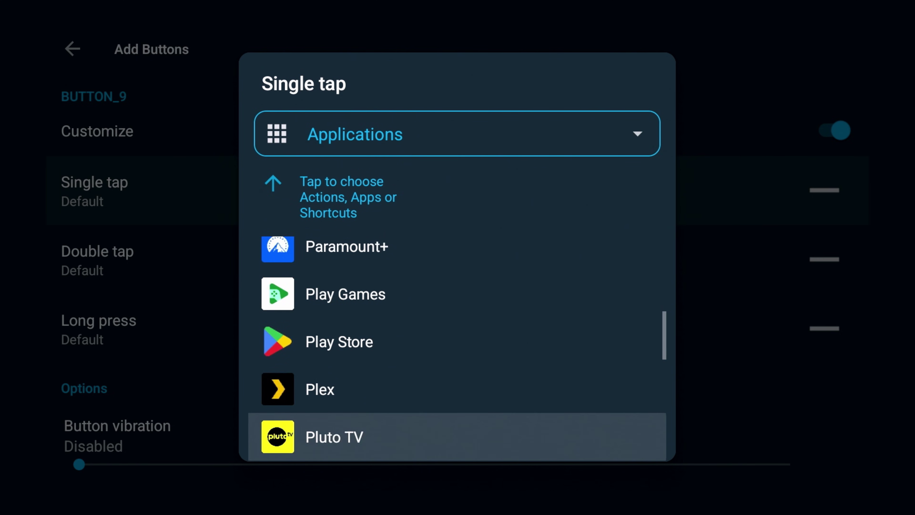
{"action": "key", "text": "Up"}
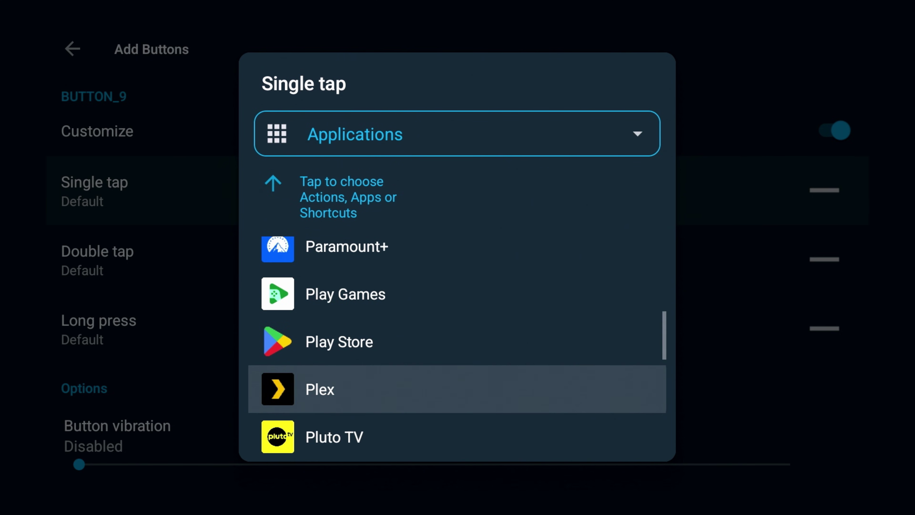
{"action": "key", "text": "Return"}
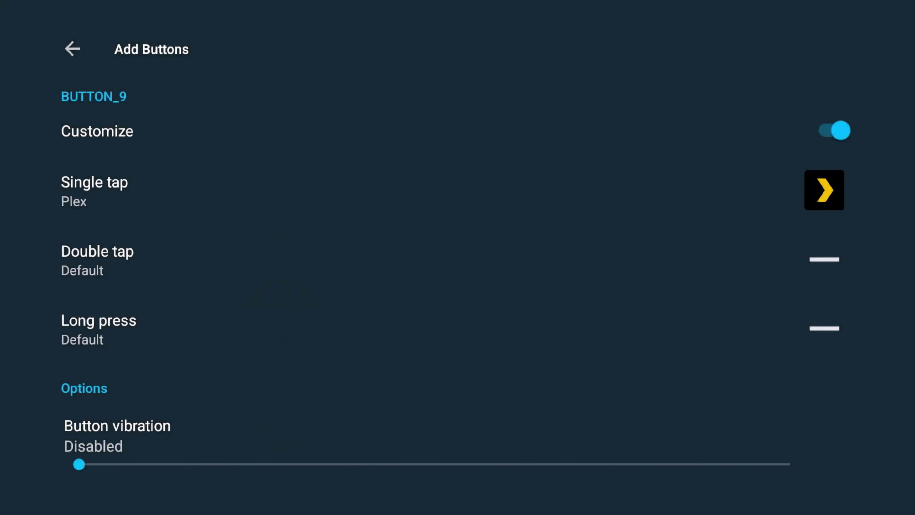
Assign Pluto TV from the Applications list to BUTTON_9's double tap
{"action": "key", "text": "Down"}
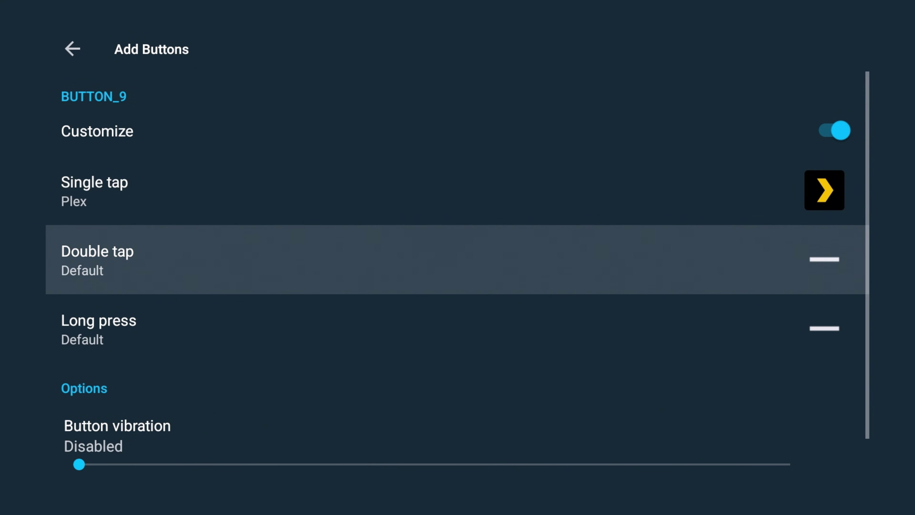
{"action": "key", "text": "Return"}
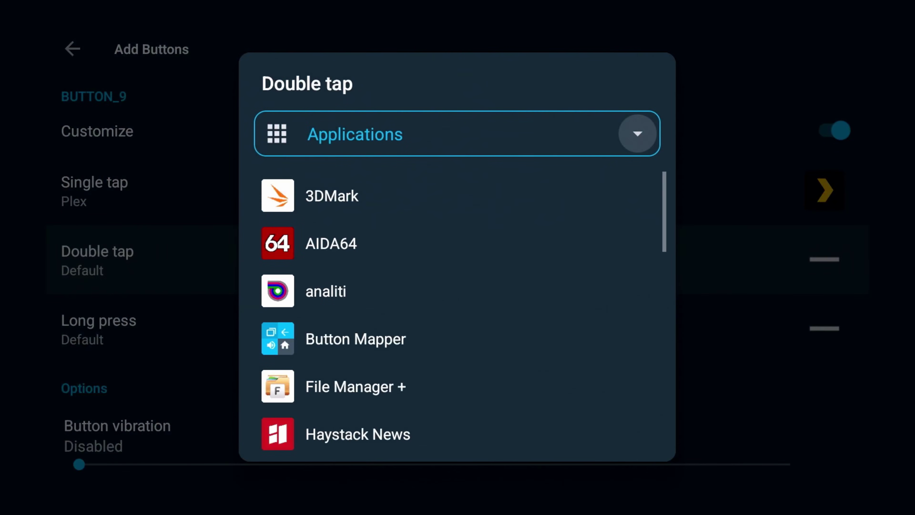
{"action": "key", "text": "Down"}
{"action": "key", "text": "Down"}
{"action": "key", "text": "Down"}
{"action": "key", "text": "Down"}
{"action": "key", "text": "Down"}
{"action": "key", "text": "Down"}
{"action": "key", "text": "Down"}
{"action": "key", "text": "Down"}
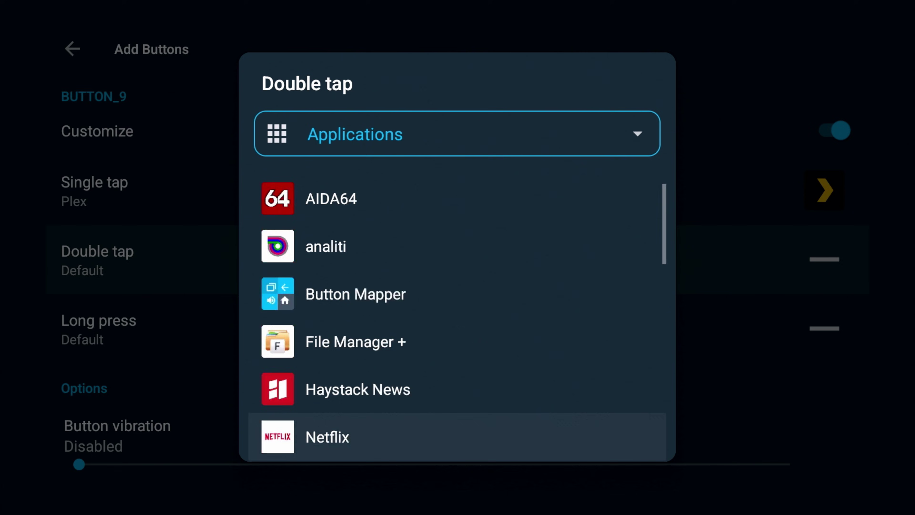
{"action": "key", "text": "Down"}
{"action": "key", "text": "Down"}
{"action": "key", "text": "Down"}
{"action": "key", "text": "Down"}
{"action": "key", "text": "Down"}
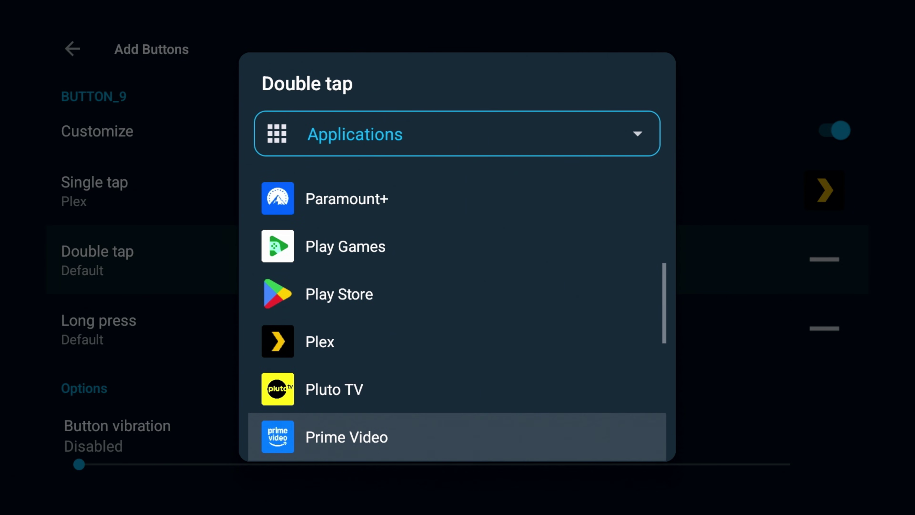
{"action": "key", "text": "Up"}
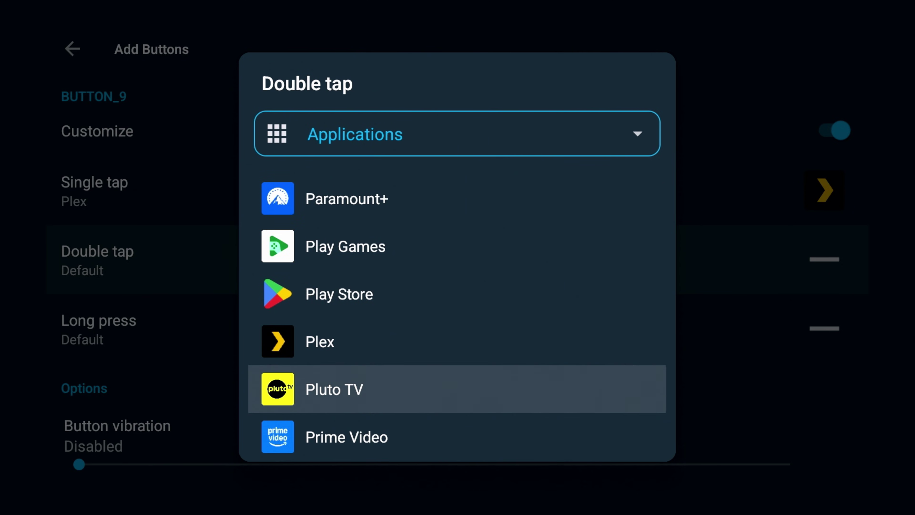
{"action": "key", "text": "Return"}
Open the long press chooser and switch its category from Applications to Actions
{"action": "key", "text": "Down"}
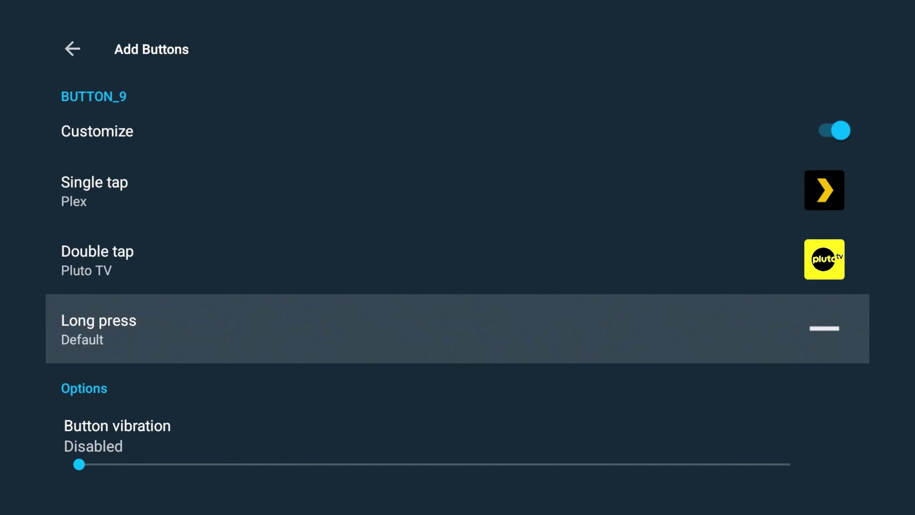
{"action": "key", "text": "Return"}
{"action": "key", "text": "Down"}
{"action": "key", "text": "Down"}
{"action": "key", "text": "Down"}
{"action": "key", "text": "Down"}
{"action": "key", "text": "Down"}
{"action": "key", "text": "Down"}
{"action": "key", "text": "Down"}
{"action": "key", "text": "Down"}
{"action": "key", "text": "Up"}
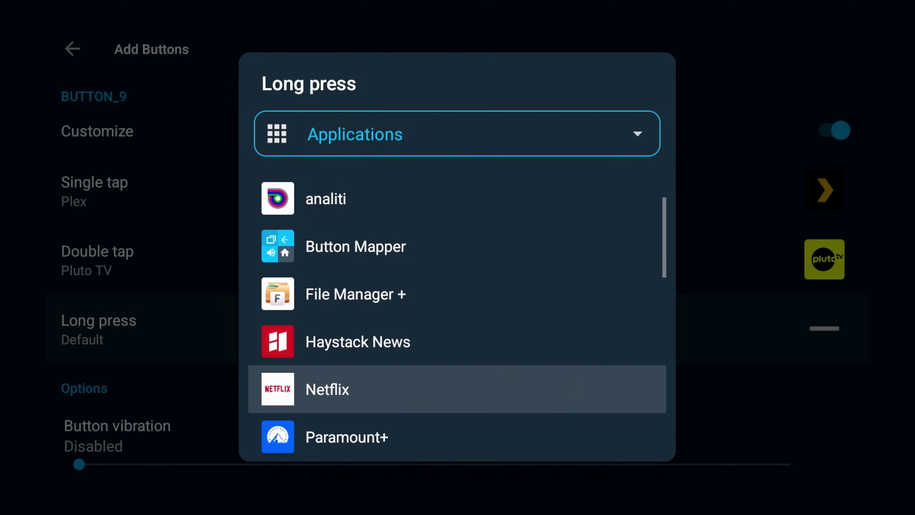
{"action": "key", "text": "Up"}
{"action": "key", "text": "Up"}
{"action": "key", "text": "Up"}
{"action": "key", "text": "Up"}
{"action": "key", "text": "Up"}
{"action": "key", "text": "Up"}
{"action": "key", "text": "Up"}
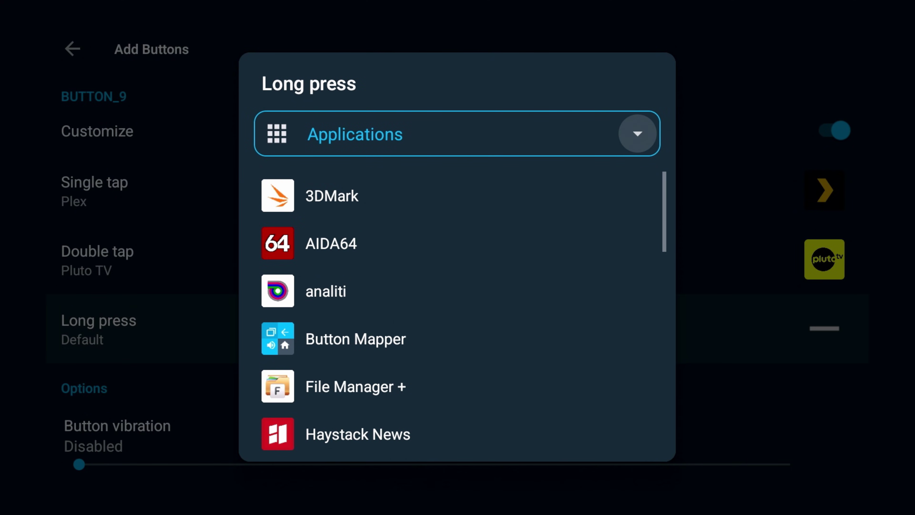
{"action": "key", "text": "Return"}
{"action": "key", "text": "Down"}
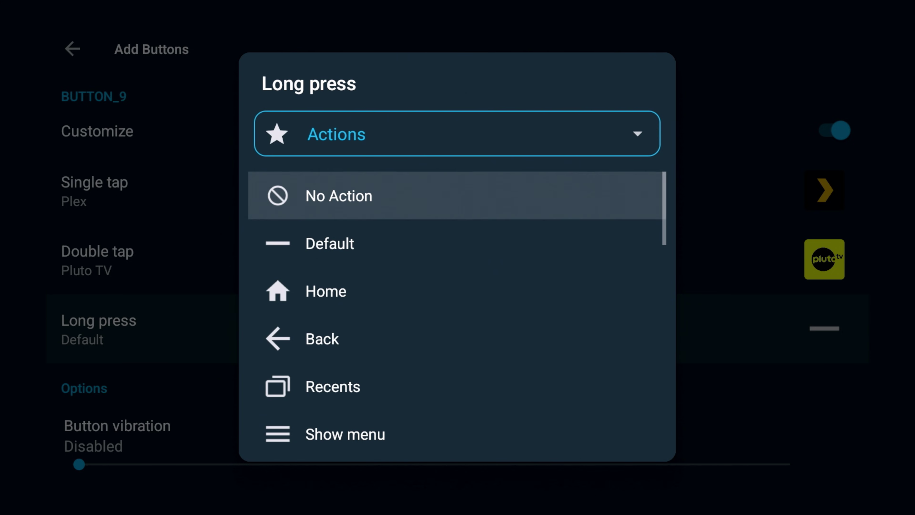
Pick System Settings from the Actions list as the long press action
{"action": "key", "text": "Down"}
{"action": "key", "text": "Down"}
{"action": "key", "text": "Down"}
{"action": "key", "text": "Down"}
{"action": "key", "text": "Down"}
{"action": "key", "text": "Down"}
{"action": "key", "text": "Down"}
{"action": "key", "text": "Down"}
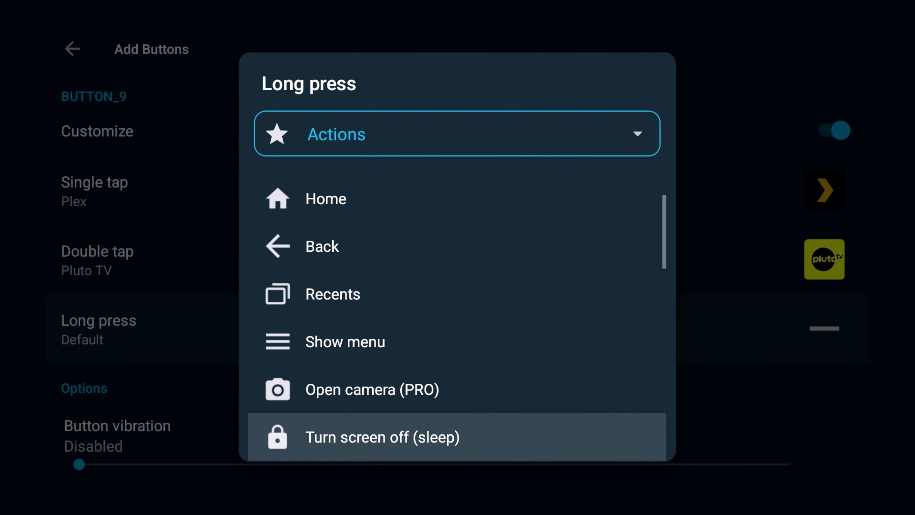
{"action": "key", "text": "Down"}
{"action": "key", "text": "Down"}
{"action": "key", "text": "Down"}
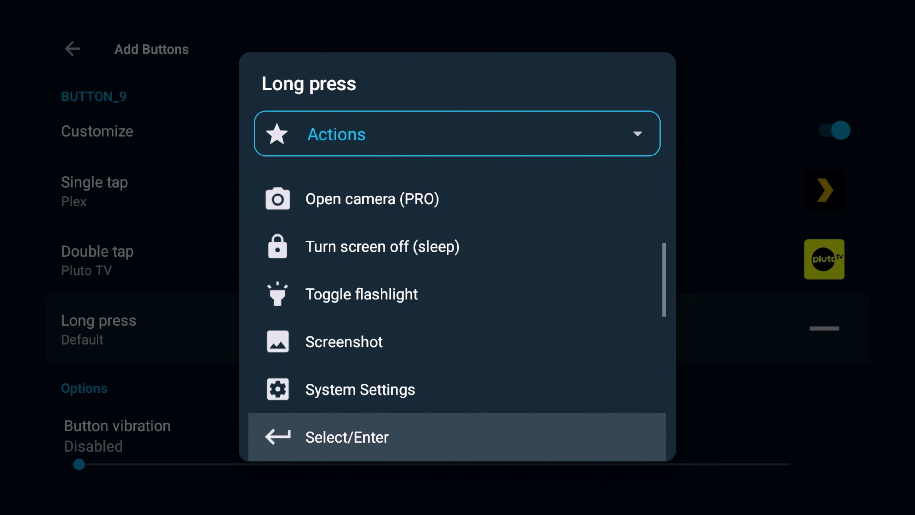
{"action": "key", "text": "Down"}
{"action": "key", "text": "Up"}
{"action": "key", "text": "Up"}
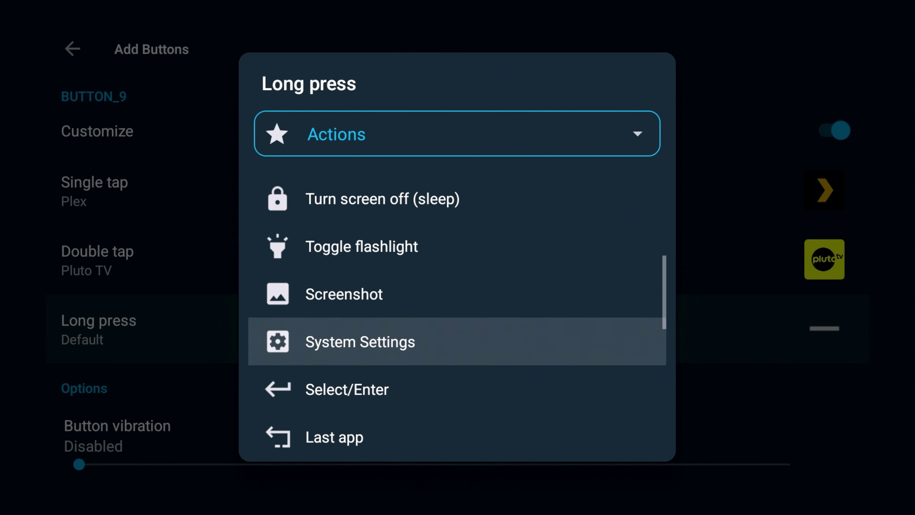
{"action": "key", "text": "Return"}
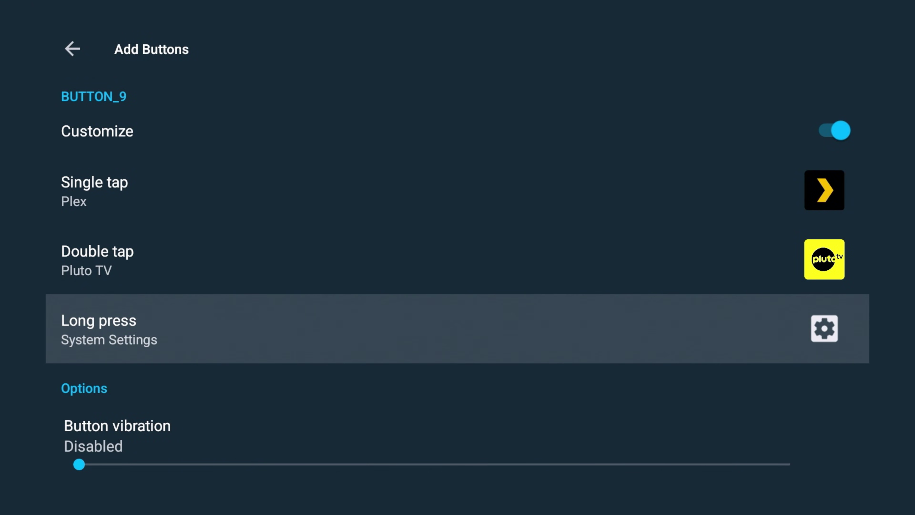
Review BUTTON_9's single and double tap entries, then back out to the Google TV home screen
{"action": "key", "text": "Down"}
{"action": "key", "text": "Up"}
{"action": "key", "text": "Up"}
{"action": "key", "text": "Up"}
{"action": "key", "text": "Up"}
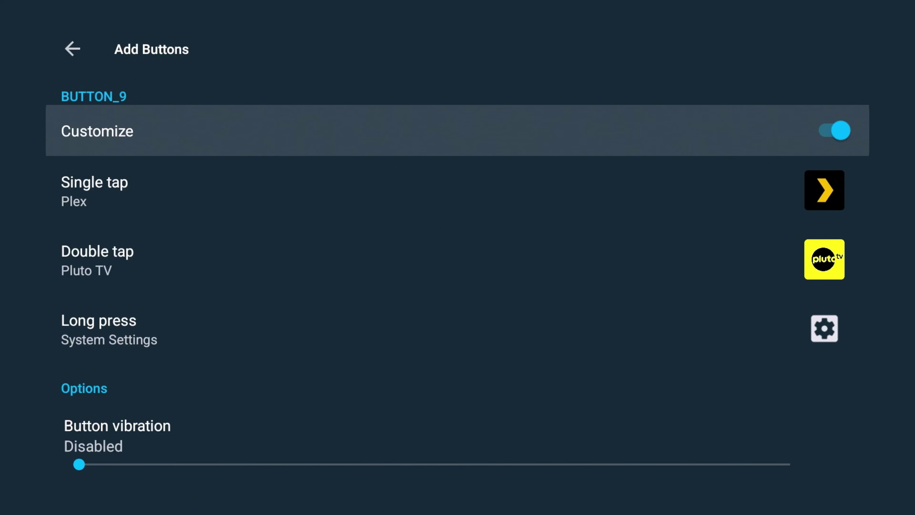
{"action": "key", "text": "Down"}
{"action": "key", "text": "Down"}
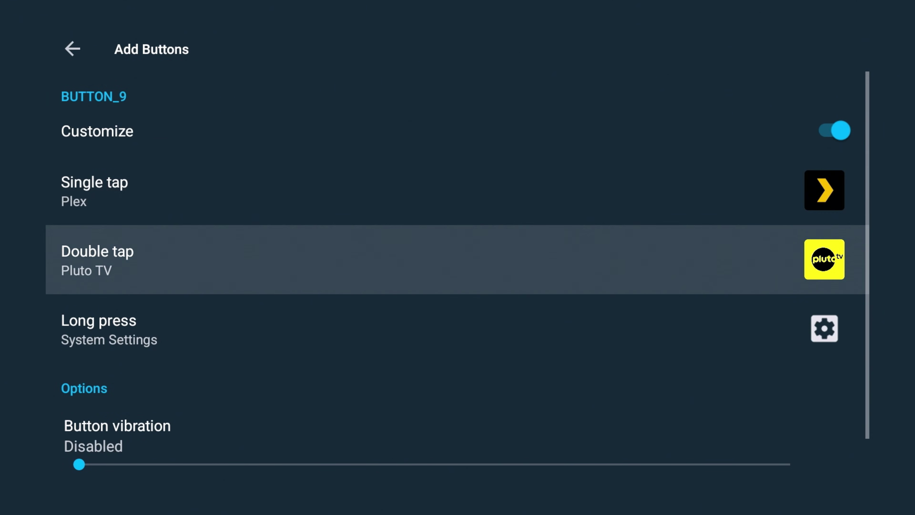
{"action": "key", "text": "Down"}
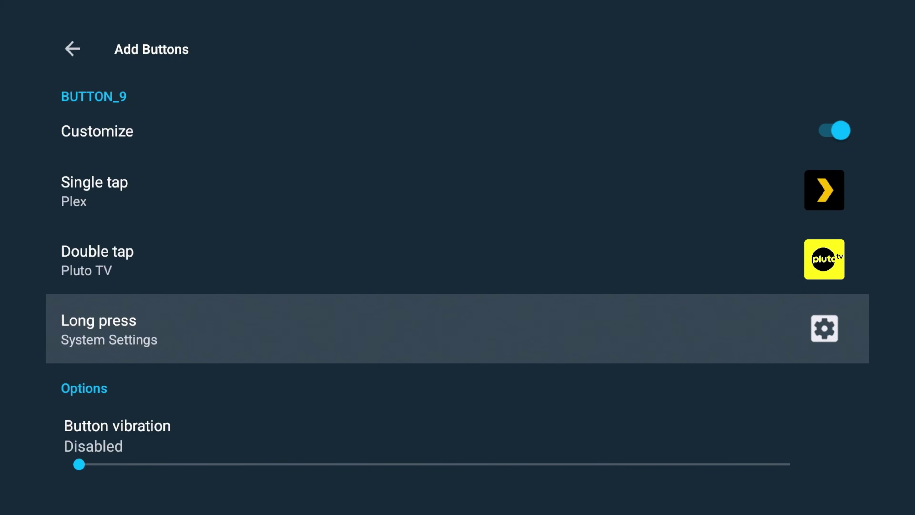
{"action": "key", "text": "Escape"}
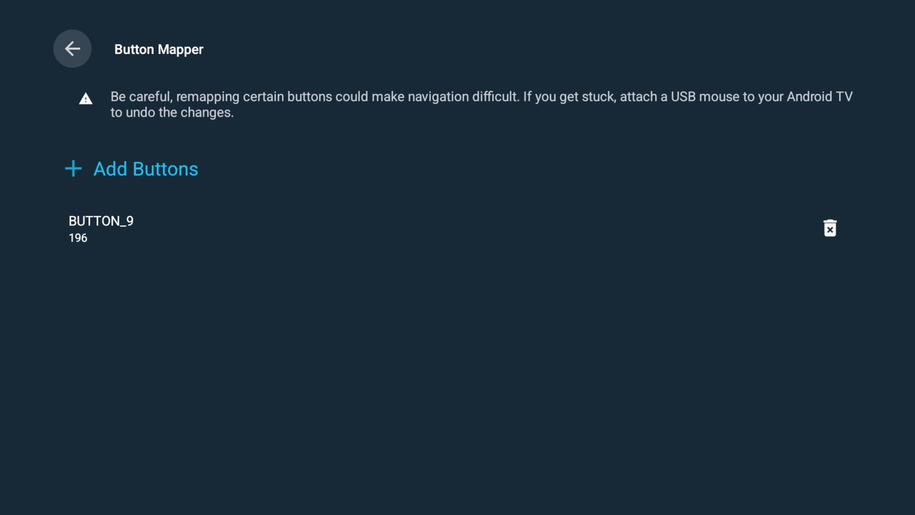
{"action": "key", "text": "Return"}
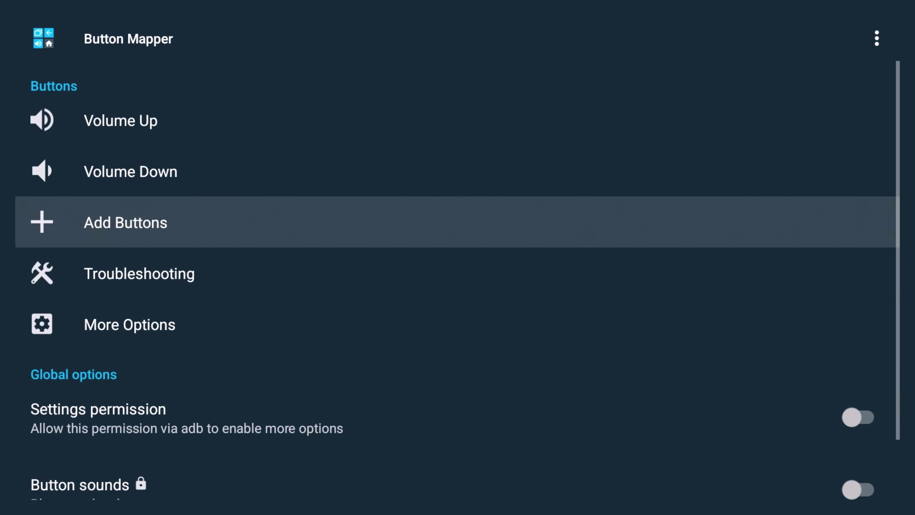
{"action": "key", "text": "Escape"}
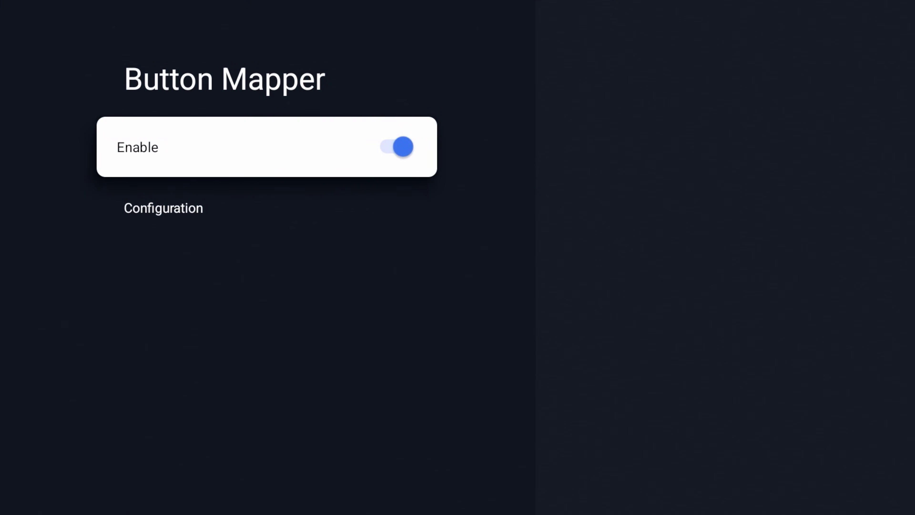
{"action": "key", "text": "Home"}
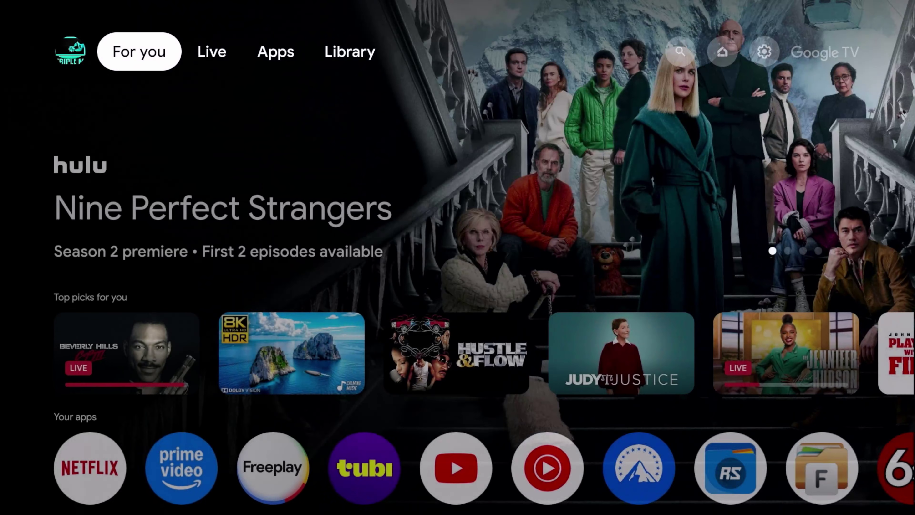
Test the remapped button: one press opens Plex, a double press opens Pluto TV, skipping its sign-up
{"action": "key", "text": "Down"}
{"action": "key", "text": "Down"}
{"action": "key", "text": "Down"}
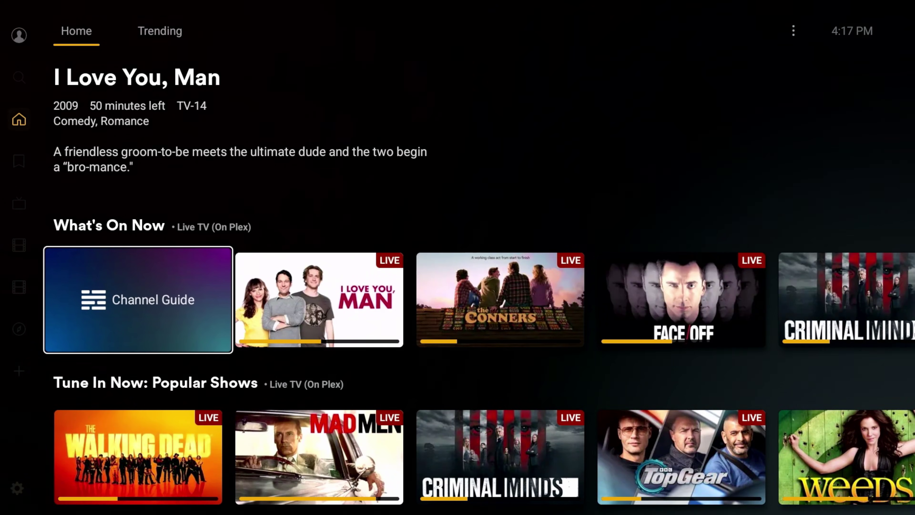
{"action": "key", "text": "Down"}
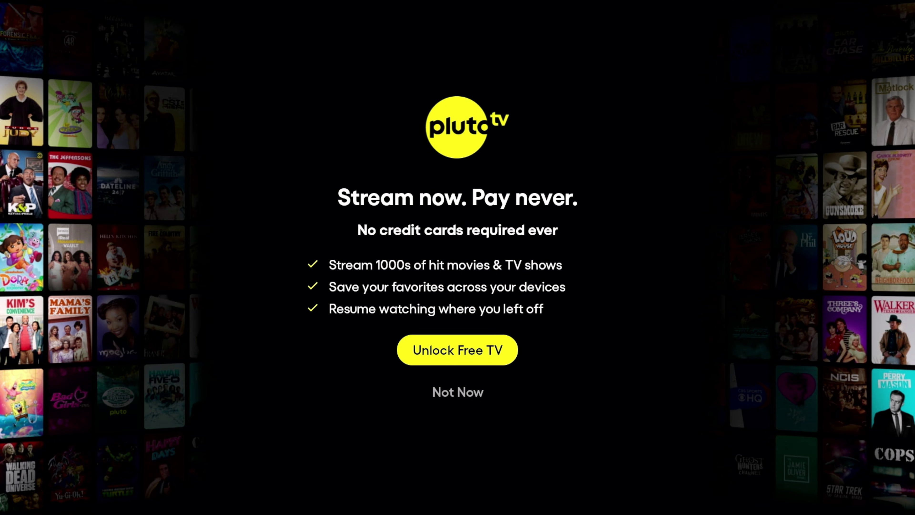
{"action": "key", "text": "Down"}
{"action": "key", "text": "Return"}
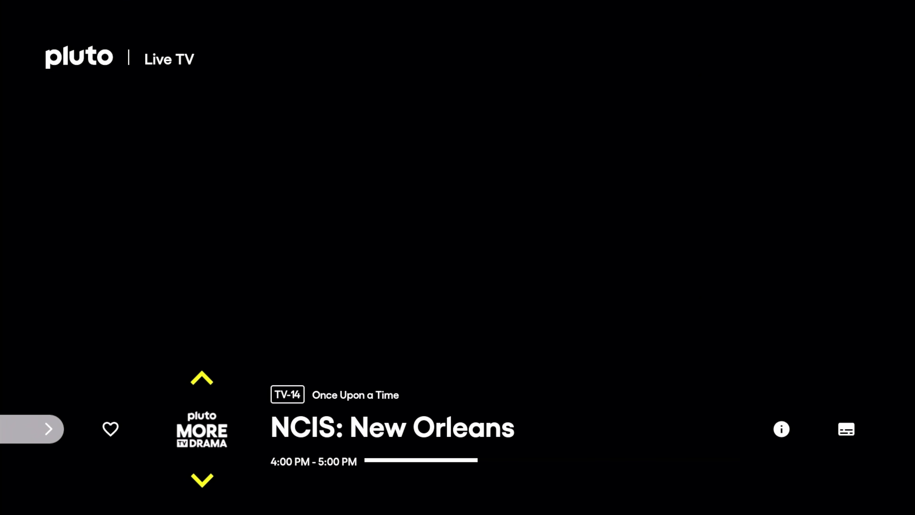
{"action": "key", "text": "Home"}
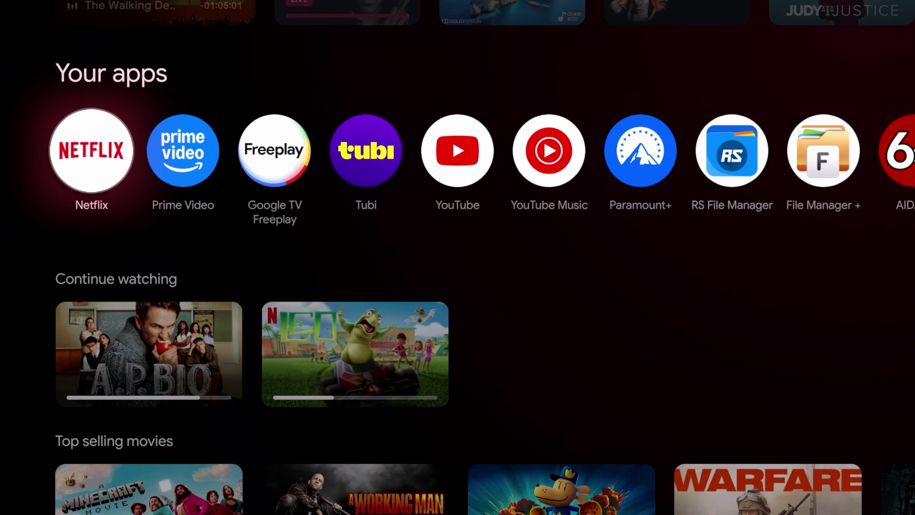
Scroll the Your apps row over to Button Mapper
{"action": "key", "text": "Right"}
{"action": "key", "text": "Right"}
{"action": "key", "text": "Right"}
{"action": "key", "text": "Right"}
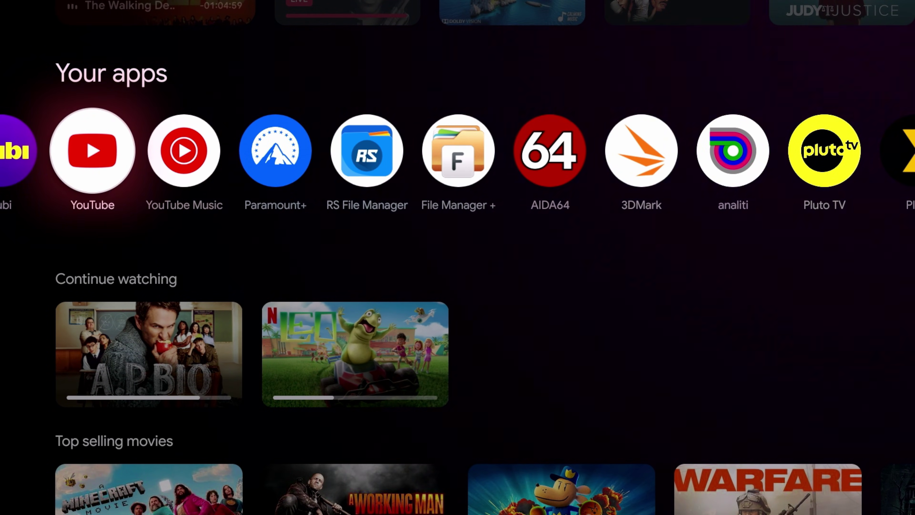
{"action": "key", "text": "Right"}
{"action": "key", "text": "Right"}
{"action": "key", "text": "Right"}
{"action": "key", "text": "Right"}
{"action": "key", "text": "Right"}
{"action": "key", "text": "Right"}
{"action": "key", "text": "Right"}
{"action": "key", "text": "Right"}
{"action": "key", "text": "Right"}
{"action": "key", "text": "Right"}
{"action": "key", "text": "Right"}
{"action": "key", "text": "Right"}
{"action": "key", "text": "Right"}
{"action": "key", "text": "Right"}
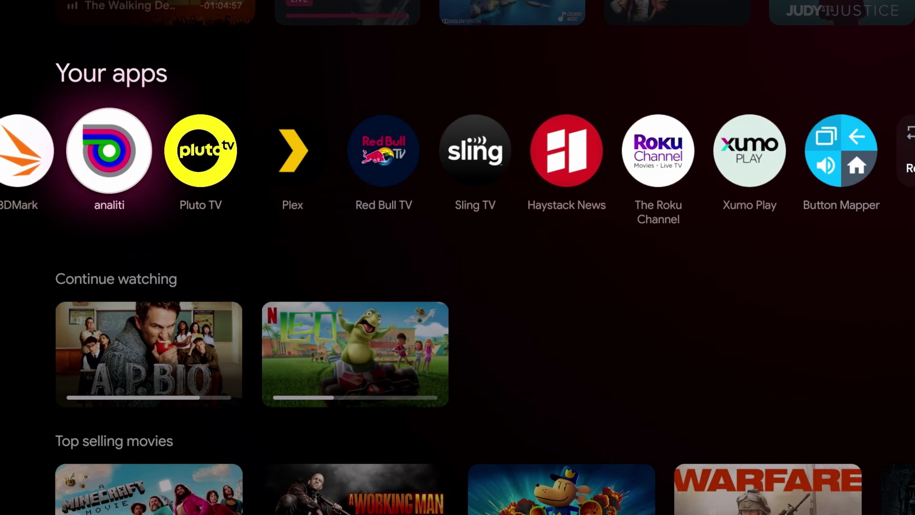
{"action": "key", "text": "Right"}
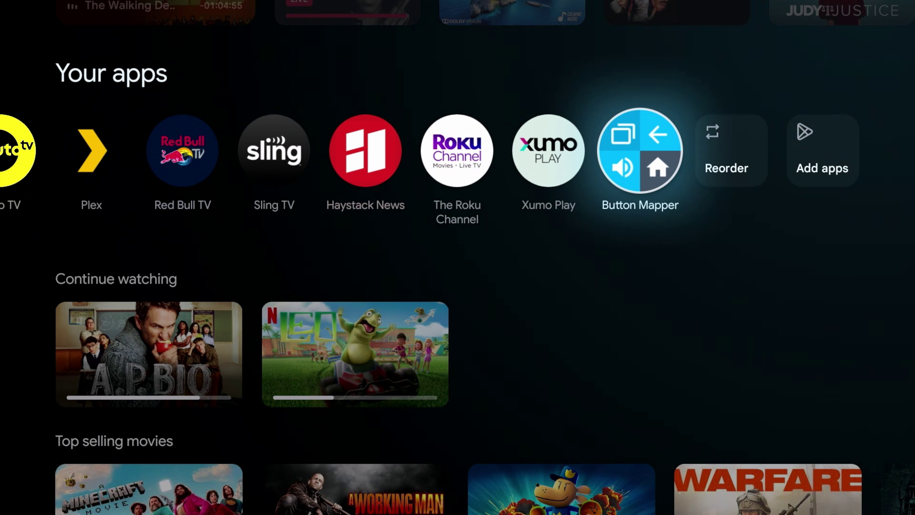
Open Button Mapper's BUTTON_9 settings and dismiss the Pro upgrade prompt
{"action": "key", "text": "Return"}
{"action": "key", "text": "Down"}
{"action": "key", "text": "Return"}
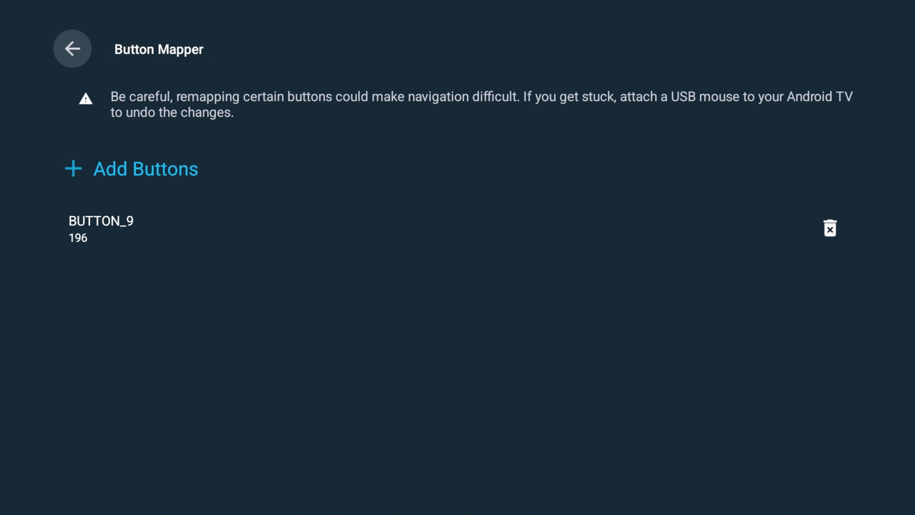
{"action": "key", "text": "Down"}
{"action": "key", "text": "Down"}
{"action": "key", "text": "Return"}
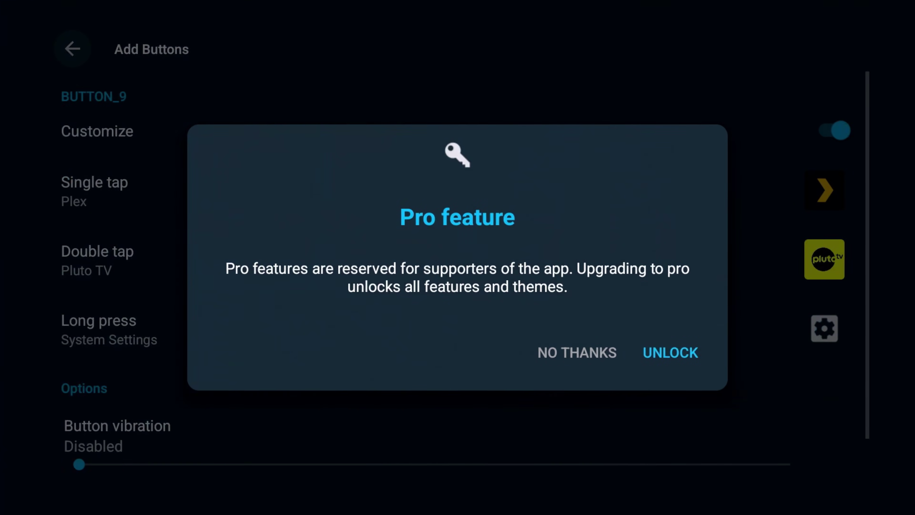
{"action": "key", "text": "Left"}
{"action": "key", "text": "Return"}
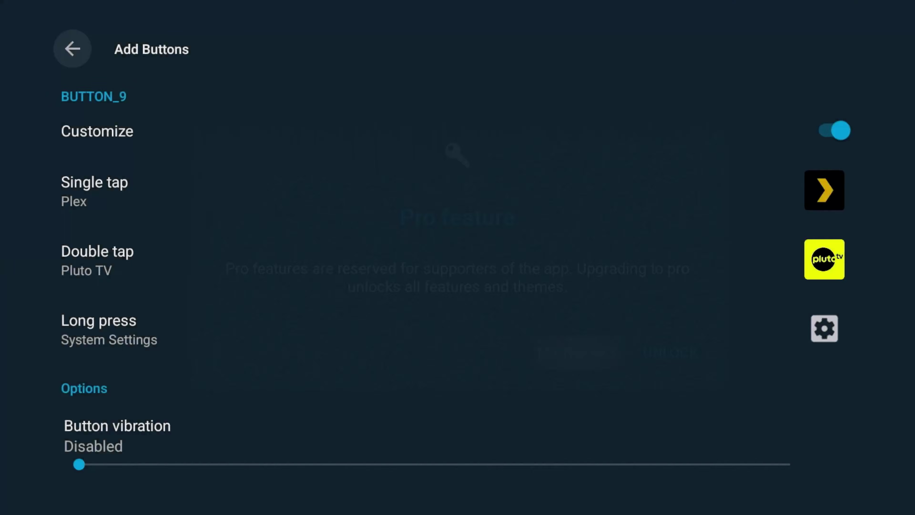
Reassign BUTTON_9's long press to AIDA64 from the Applications list
{"action": "key", "text": "Down"}
{"action": "key", "text": "Down"}
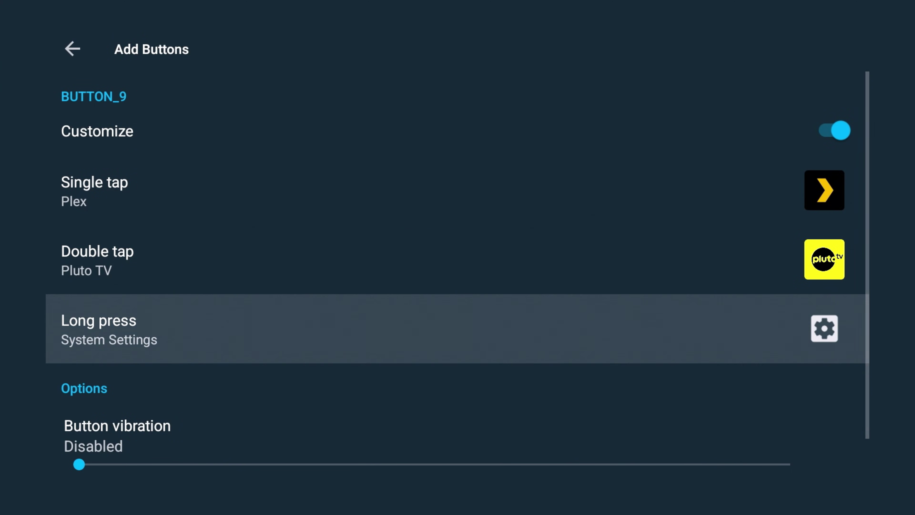
{"action": "key", "text": "Return"}
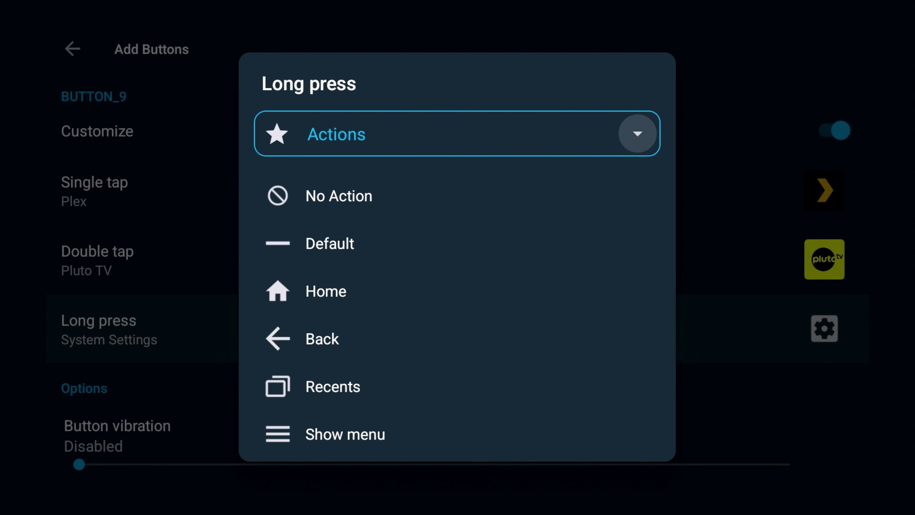
{"action": "key", "text": "Down"}
{"action": "key", "text": "Up"}
{"action": "key", "text": "Down"}
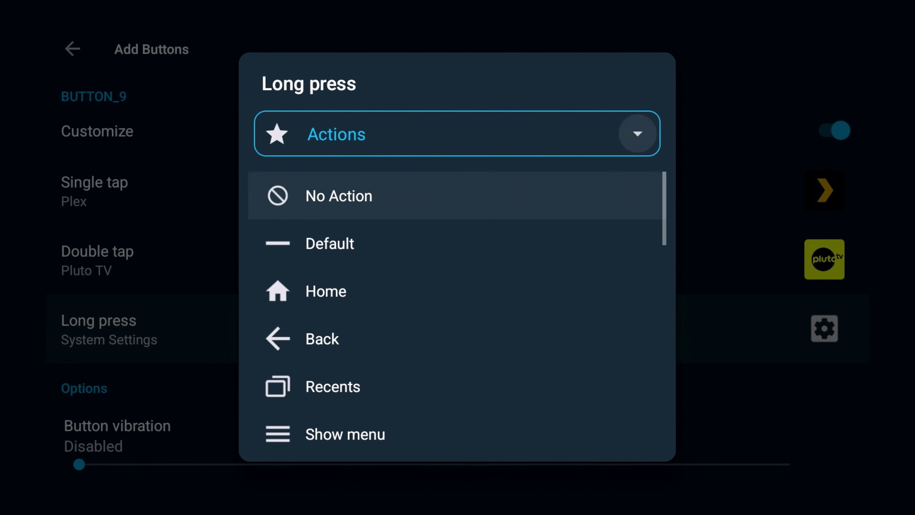
{"action": "key", "text": "Down"}
{"action": "key", "text": "Down"}
{"action": "key", "text": "Down"}
{"action": "key", "text": "Down"}
{"action": "key", "text": "Down"}
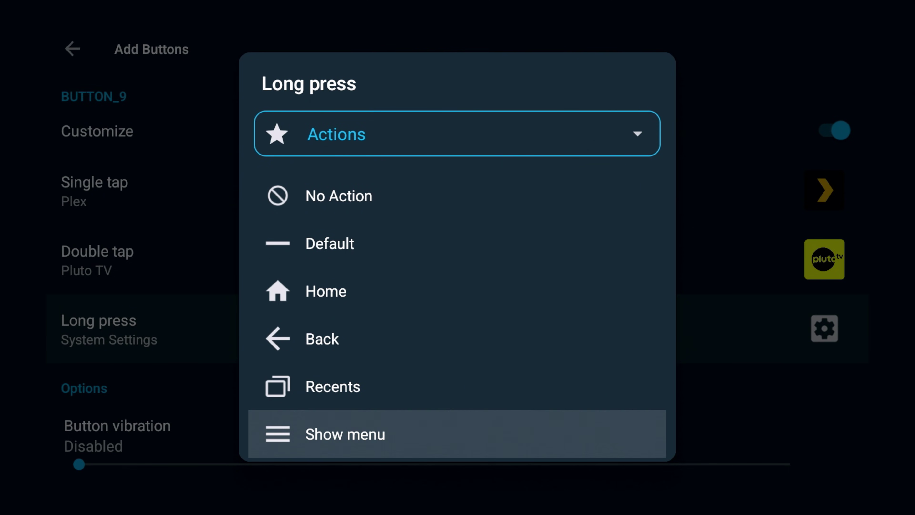
{"action": "key", "text": "Return"}
{"action": "key", "text": "Return"}
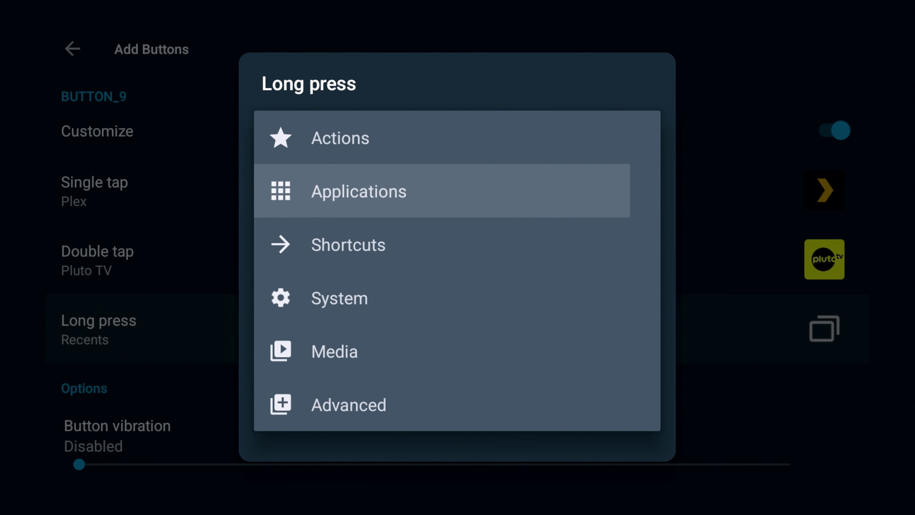
{"action": "key", "text": "Return"}
{"action": "key", "text": "Down"}
{"action": "key", "text": "Down"}
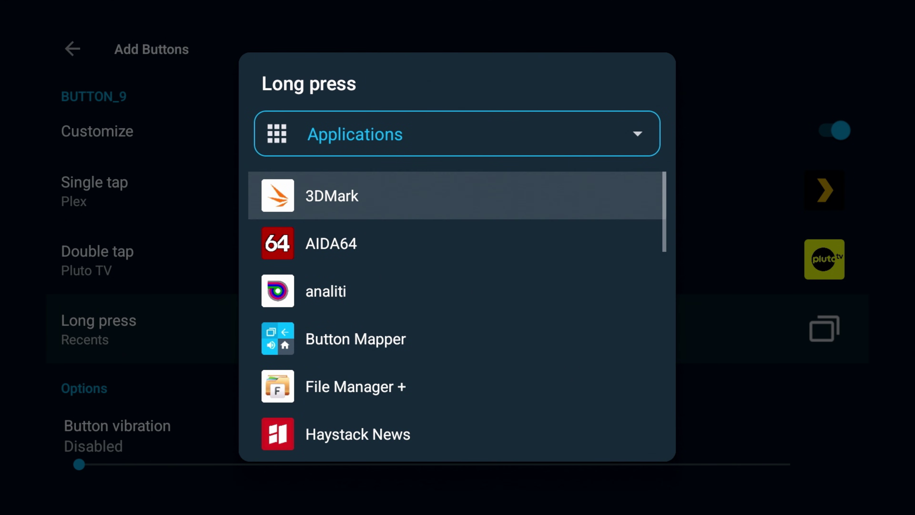
{"action": "key", "text": "Return"}
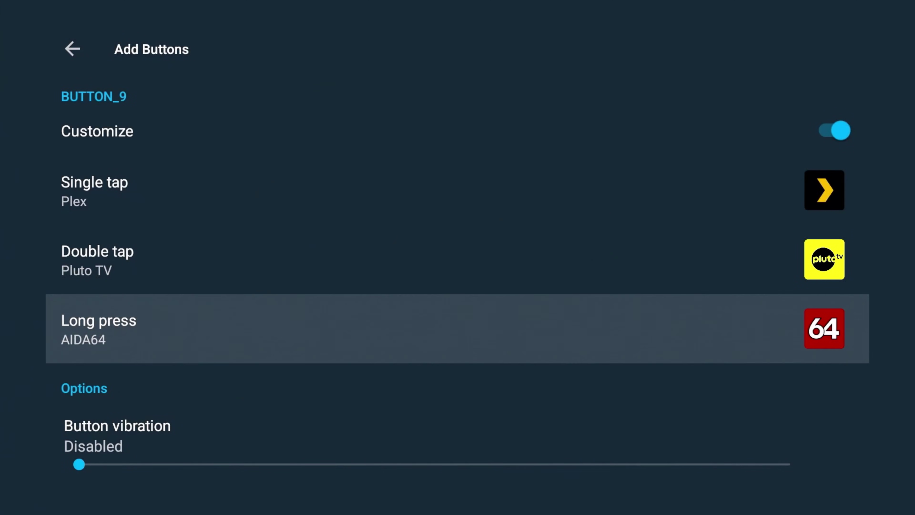
{"action": "key", "text": "Down"}
{"action": "key", "text": "Down"}
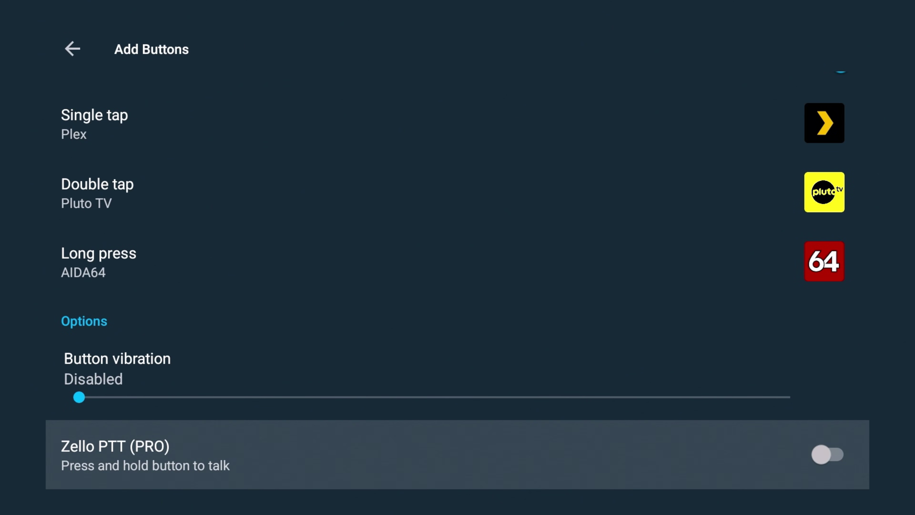
Test the remapped Disney+ button: it launches Plex; then return to the Google TV home screen
{"action": "key", "text": "Escape"}
{"action": "key", "text": "Escape"}
{"action": "key", "text": "Escape"}
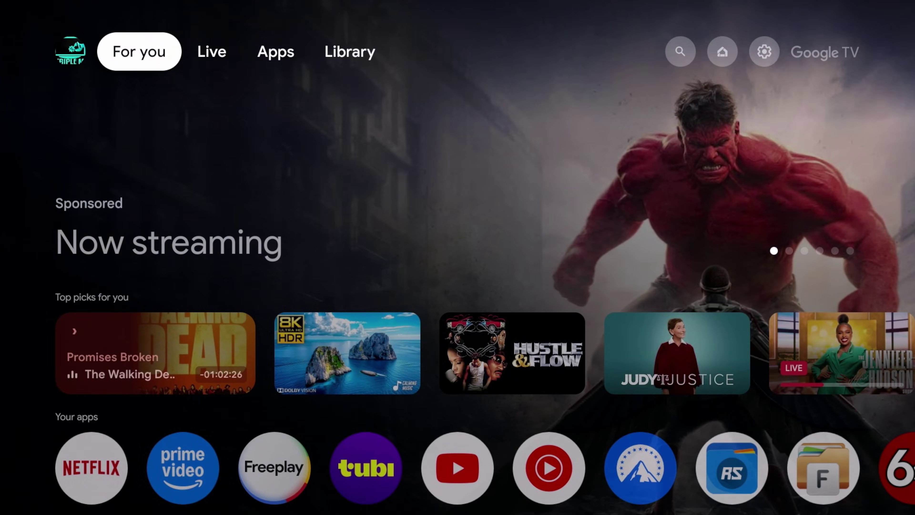
{"action": "key", "text": "F1"}
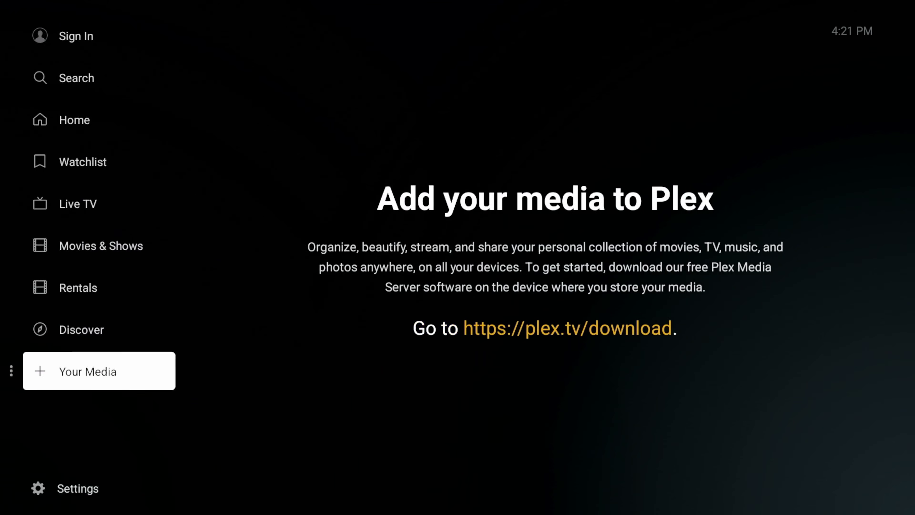
{"action": "key", "text": "Escape"}
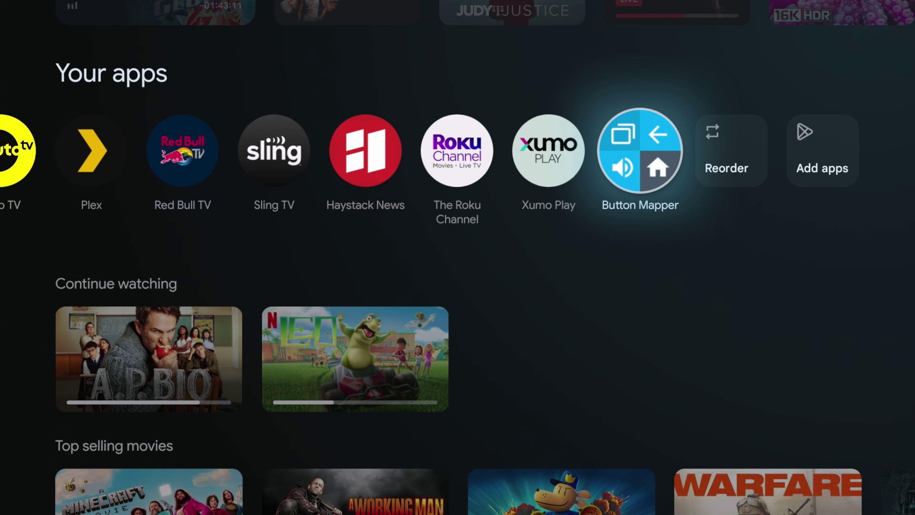
Switch on Alternate button handling in Button Mapper's Troubleshooting settings, then go back home
{"action": "key", "text": "Return"}
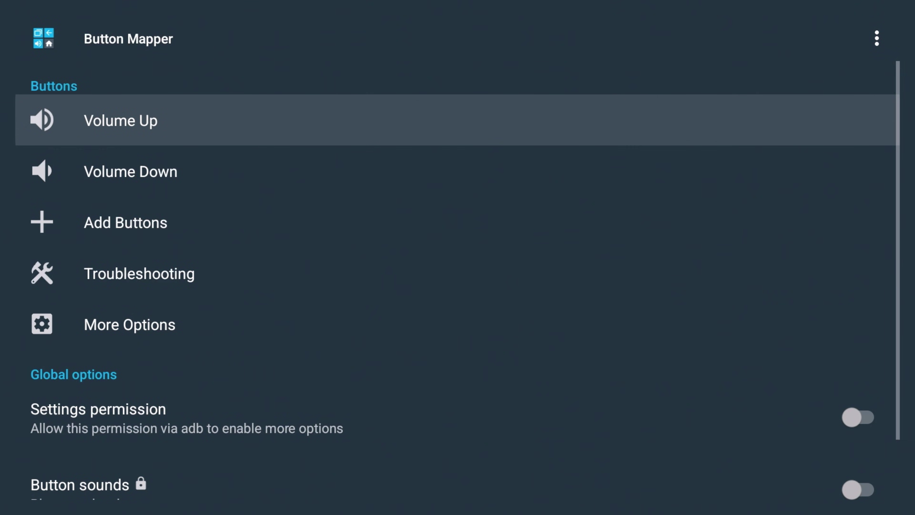
{"action": "key", "text": "Down"}
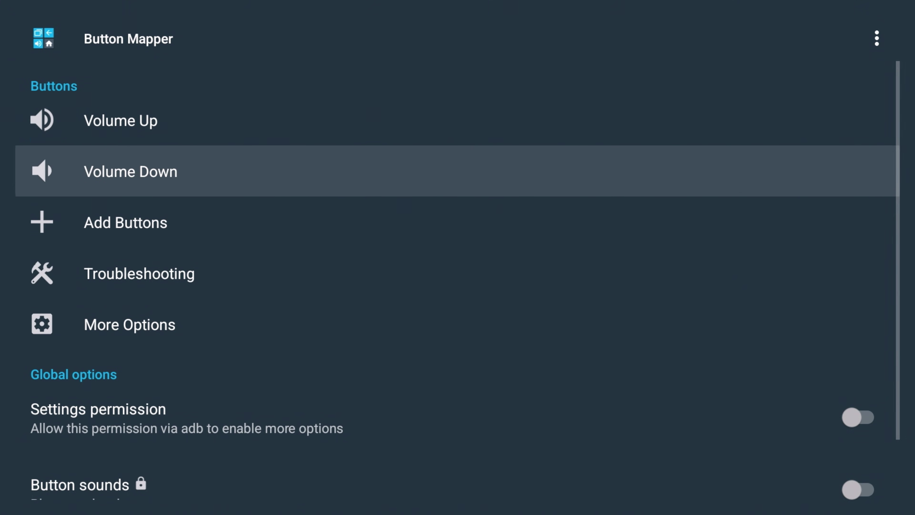
{"action": "key", "text": "Down"}
{"action": "key", "text": "Down"}
{"action": "key", "text": "Return"}
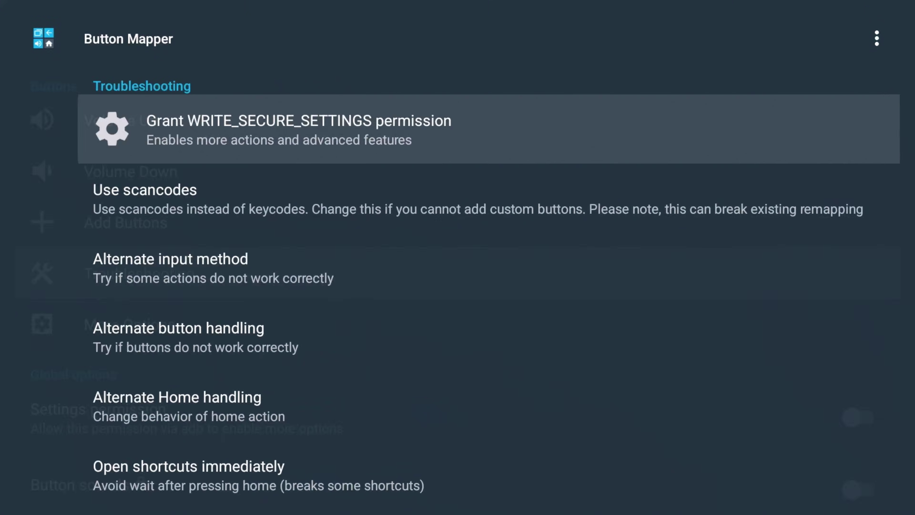
{"action": "key", "text": "Down"}
{"action": "key", "text": "Down"}
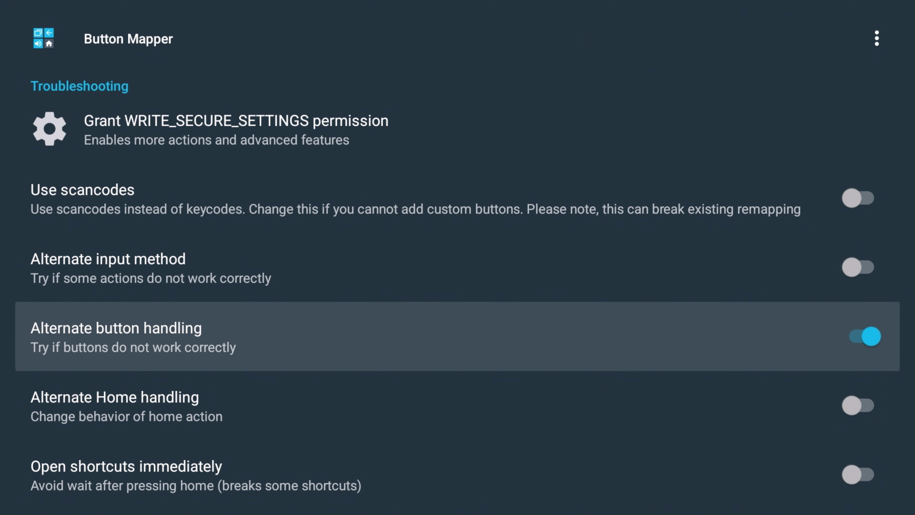
{"action": "key", "text": "Escape"}
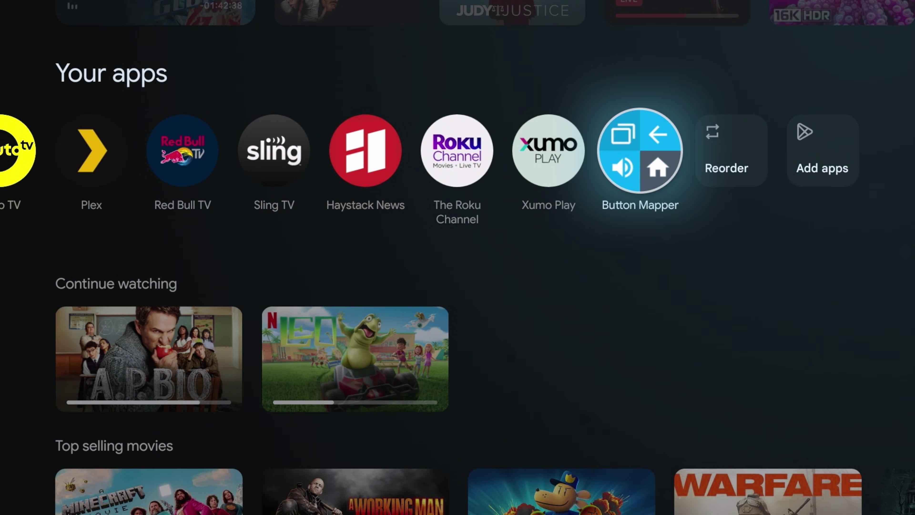